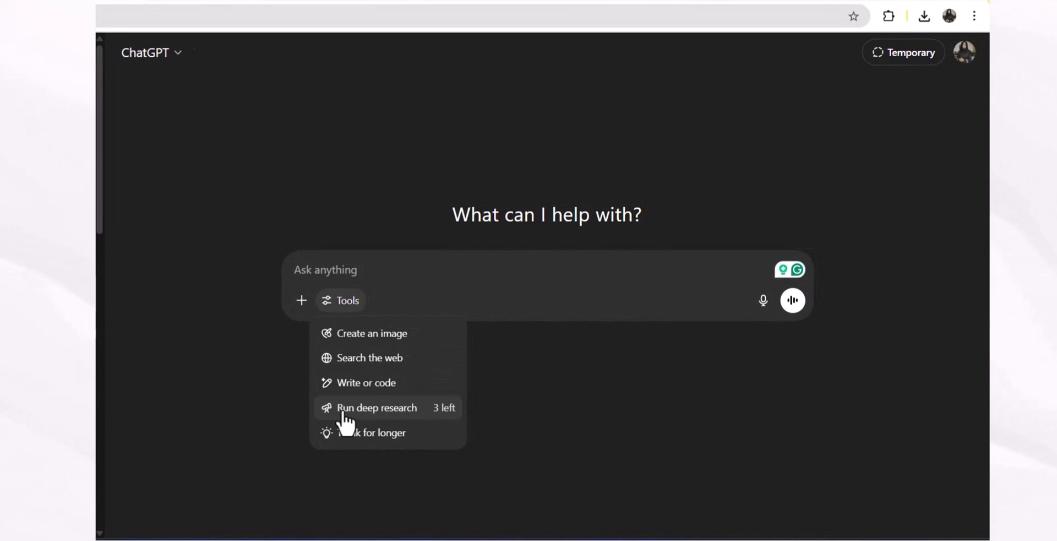
- Start a deep research request in ChatGPT on "Investigating the use of ionic liquids in Targeted Drug Delivery"
{"action": "left_click", "coordinate": [343, 414]}
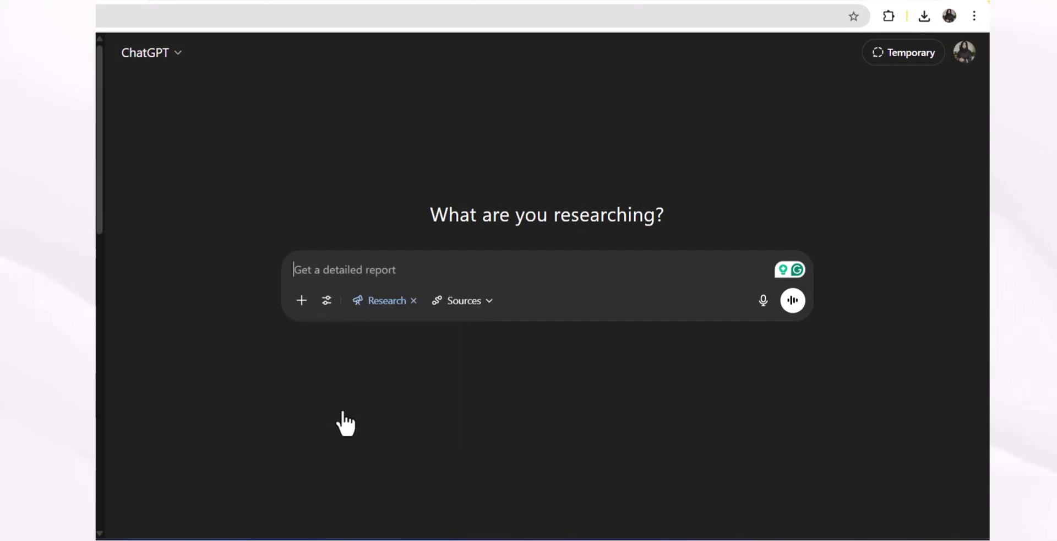
{"action": "right_click", "coordinate": [344, 269]}
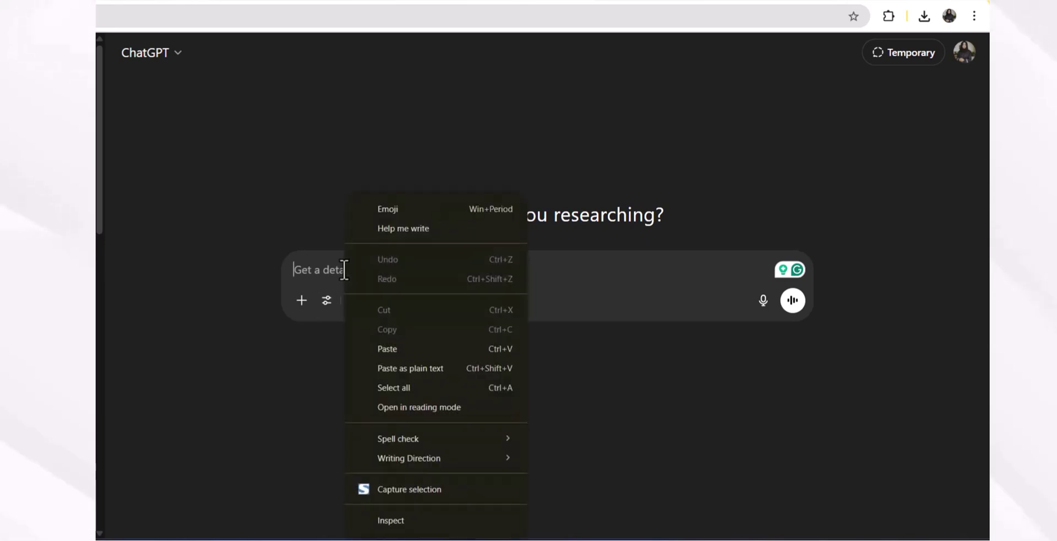
{"action": "left_click", "coordinate": [391, 349]}
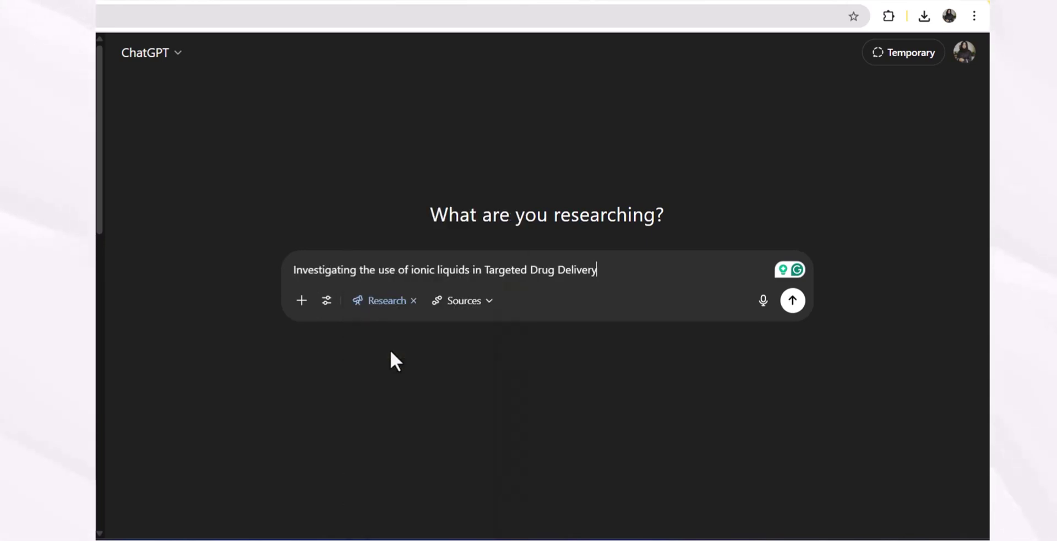
{"action": "left_click", "coordinate": [791, 301]}
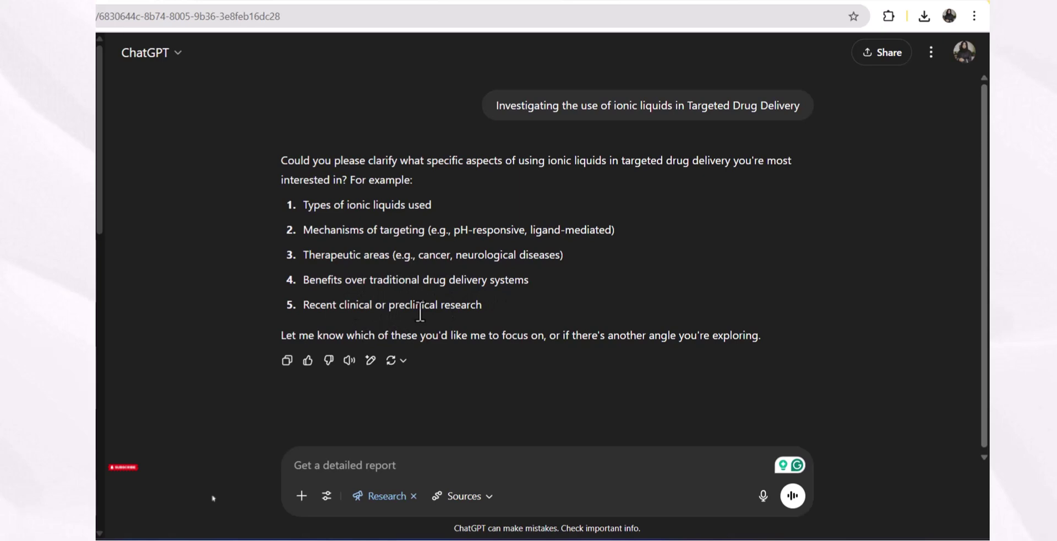
- Answer the clarifying question by copying its option "Benefits over traditional drug delivery systems" into the reply and sending it
{"action": "left_click_drag", "start_coordinate": [530, 279], "coordinate": [314, 280]}
{"action": "right_click", "coordinate": [314, 280]}
{"action": "left_click", "coordinate": [330, 295]}
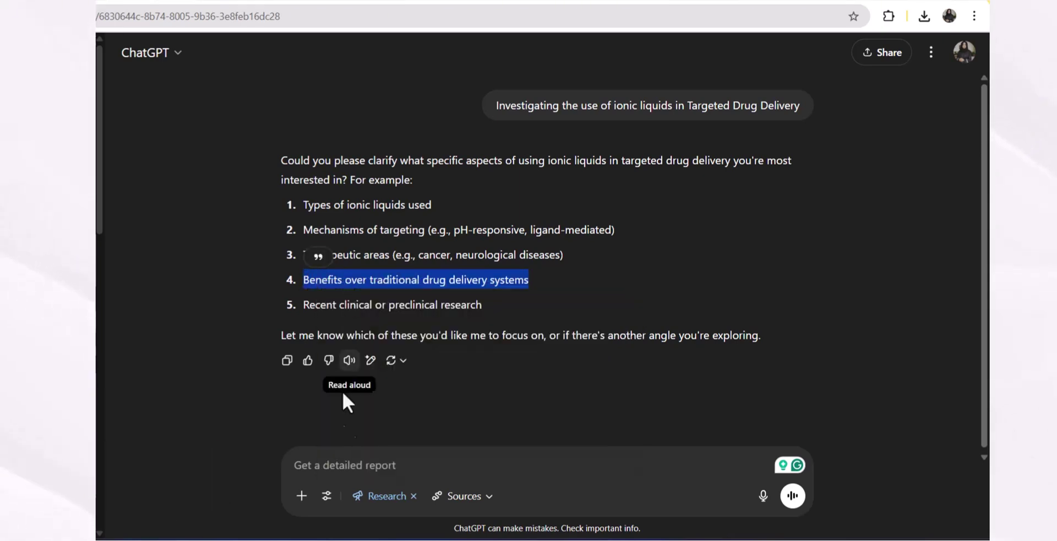
{"action": "right_click", "coordinate": [342, 465]}
{"action": "left_click", "coordinate": [382, 292]}
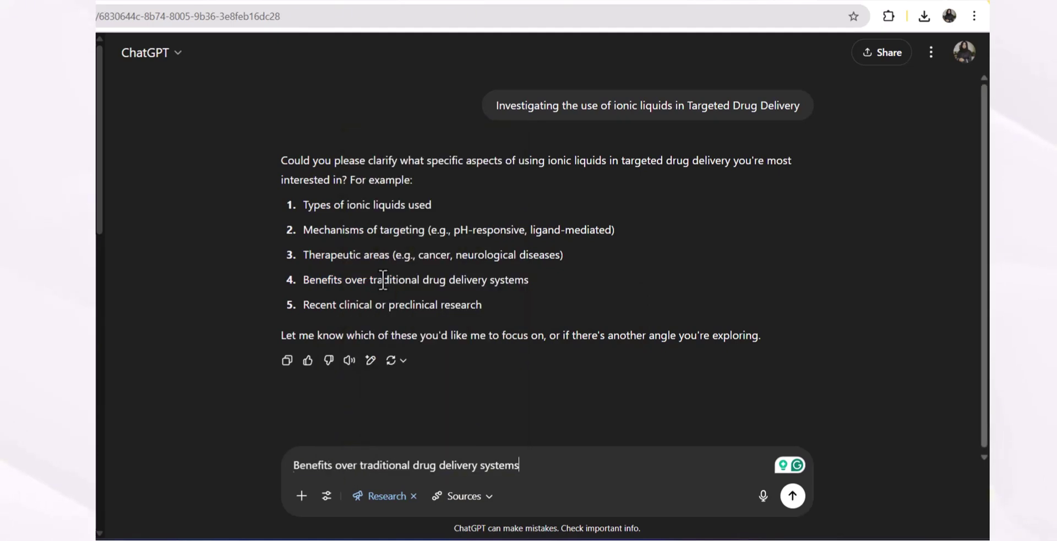
{"action": "left_click", "coordinate": [797, 506]}
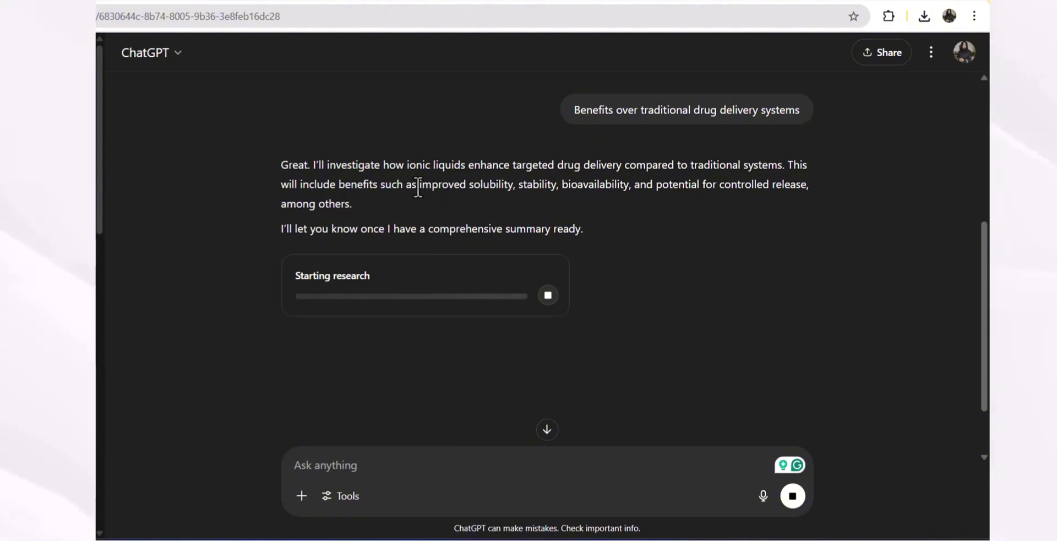
{"action": "left_click_drag", "start_coordinate": [421, 185], "coordinate": [429, 201]}
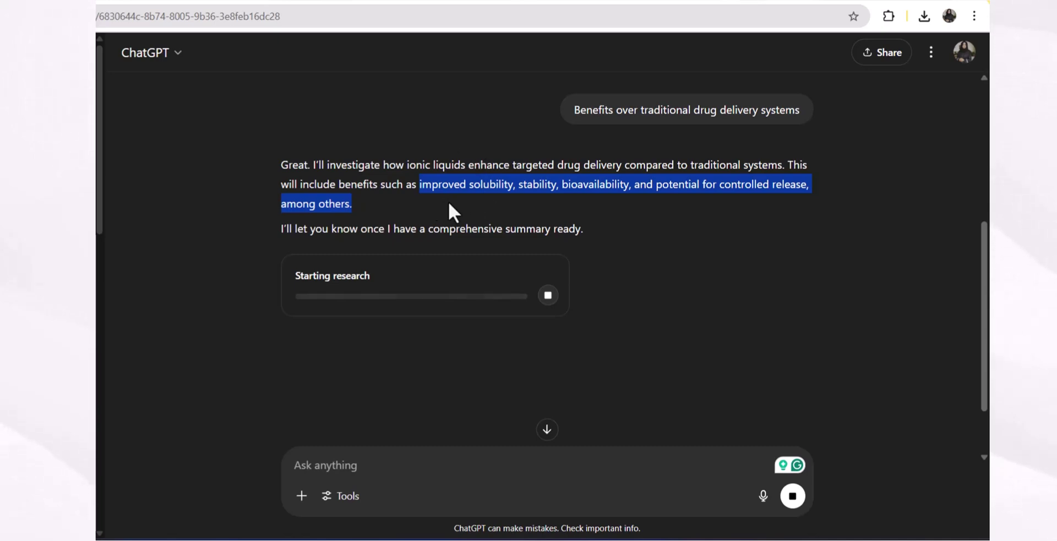
{"action": "left_click", "coordinate": [269, 167]}
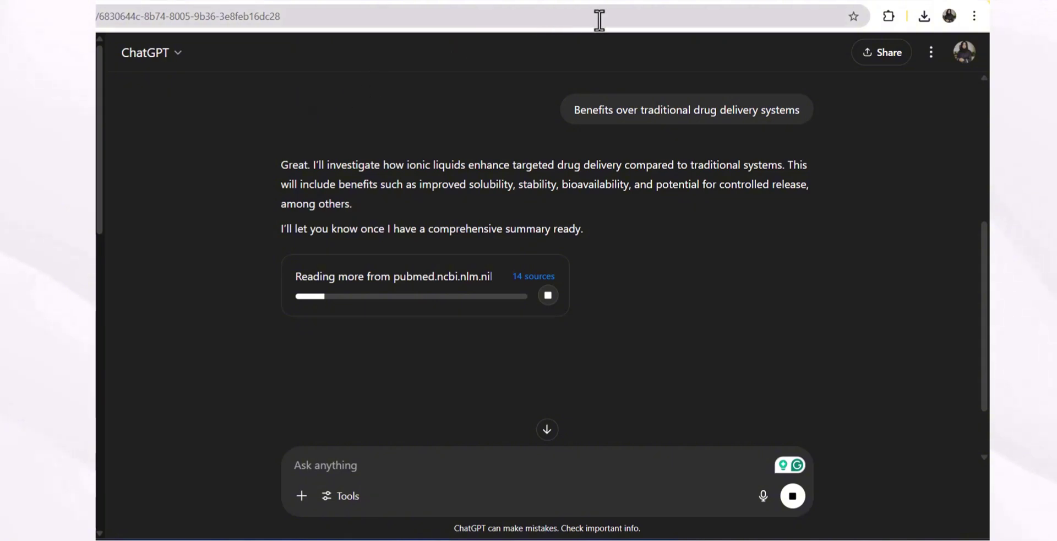
- Open the SciSpace website in a new browser tab
{"action": "left_click", "coordinate": [626, 2]}
{"action": "type", "text": "sc"}
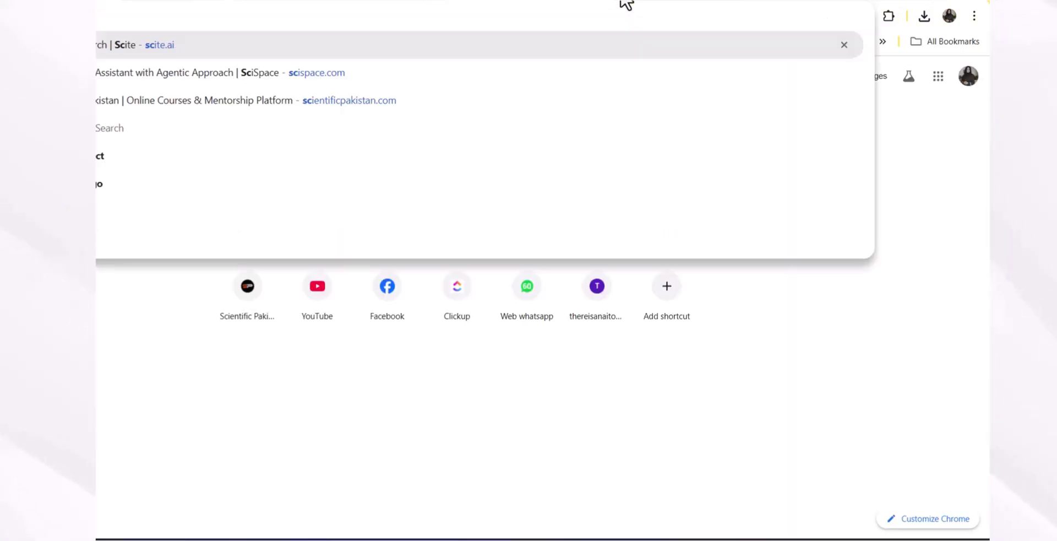
{"action": "key", "text": "Return"}
{"action": "right_click", "coordinate": [333, 243]}
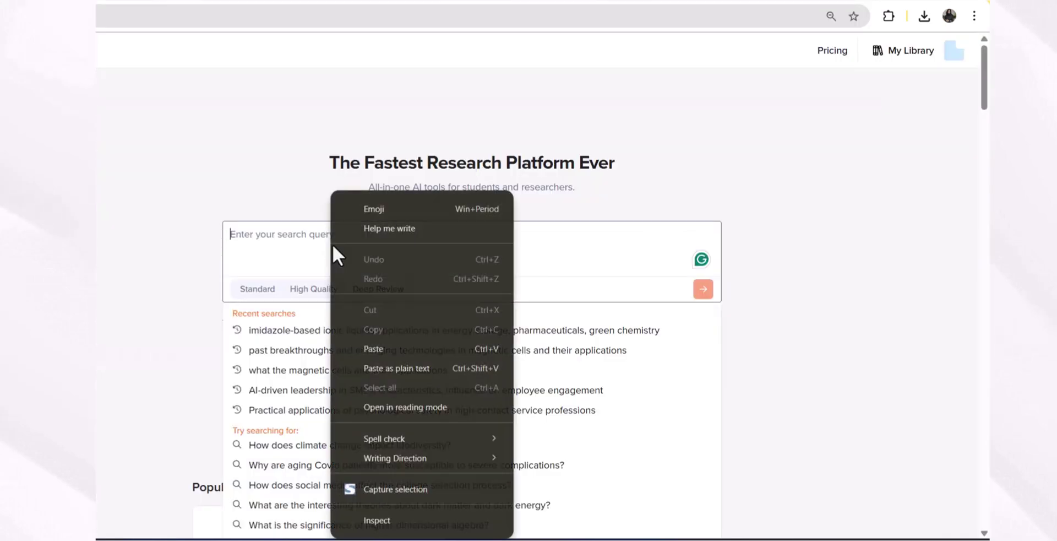
{"action": "left_click", "coordinate": [354, 344]}
{"action": "left_click_drag", "start_coordinate": [438, 234], "coordinate": [196, 237]}
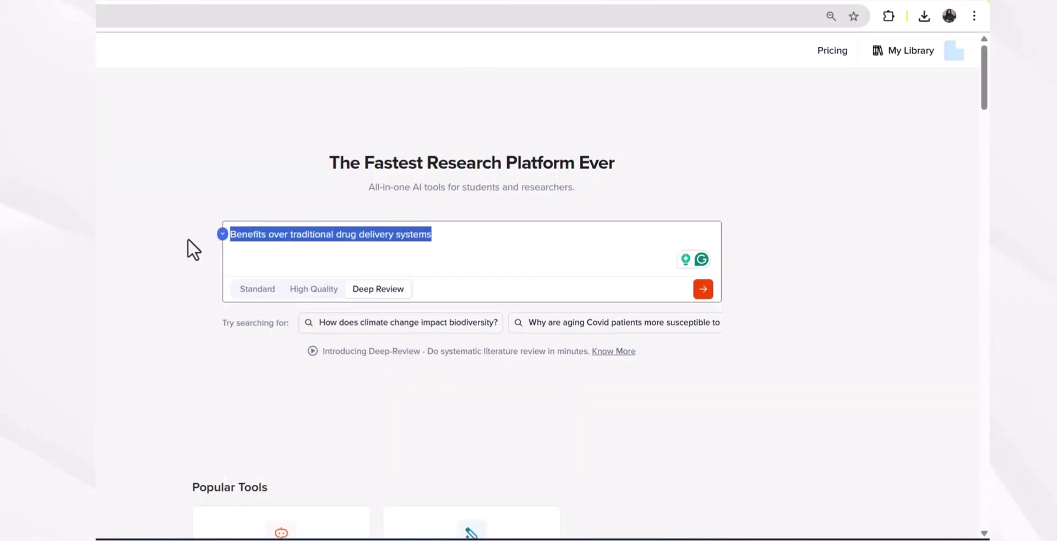
{"action": "key", "text": "BackSpace"}
- Run a Deep Review search in SciSpace for "Investigating the use of ionic liquids in Targeted Drug Delivery"
{"action": "key", "text": "ctrl+v"}
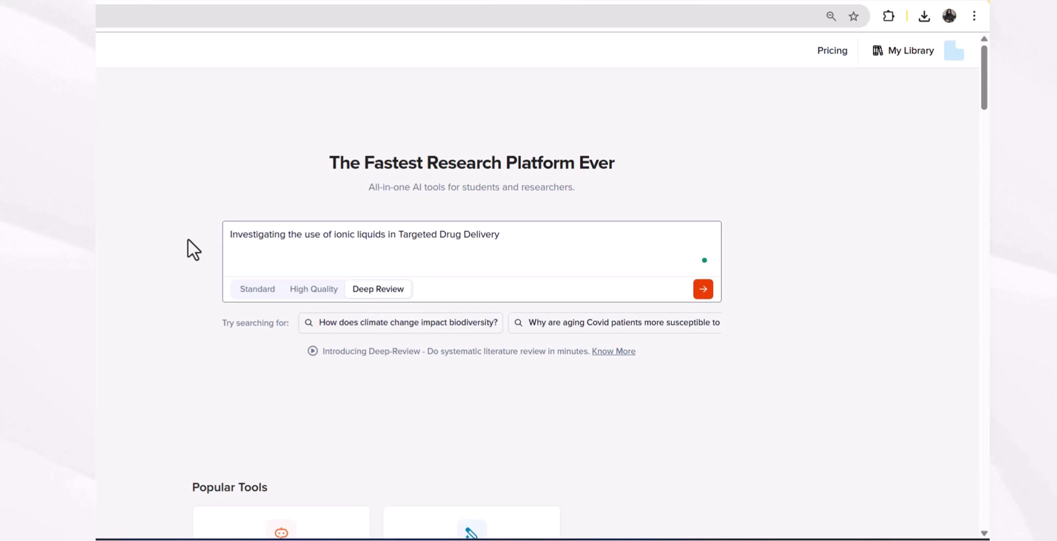
{"action": "left_click", "coordinate": [704, 292]}
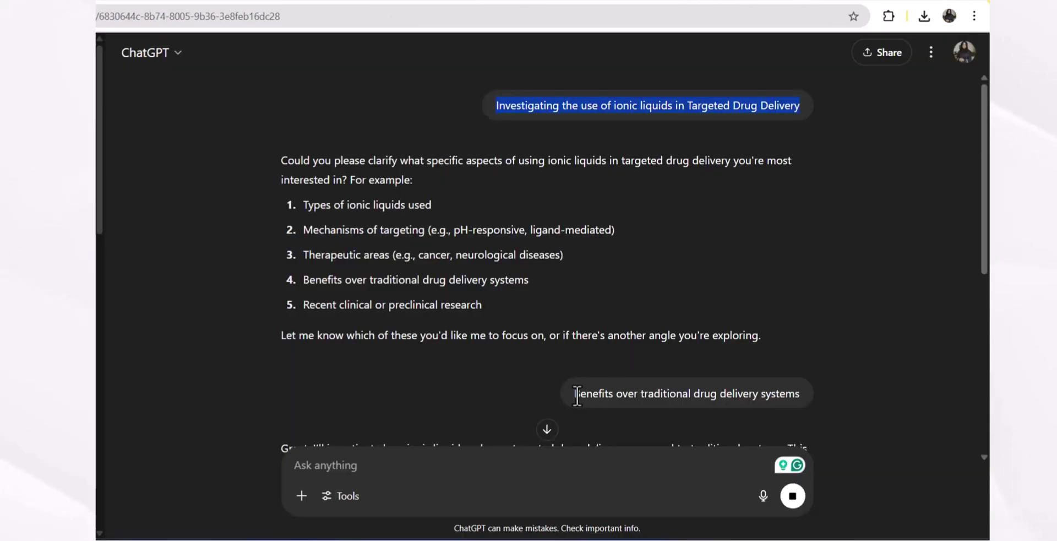
- Copy "Benefits over traditional drug delivery systems" from the ChatGPT conversation and submit it as the answer to SciSpace's clarifying questions
{"action": "left_click_drag", "start_coordinate": [577, 395], "coordinate": [802, 397]}
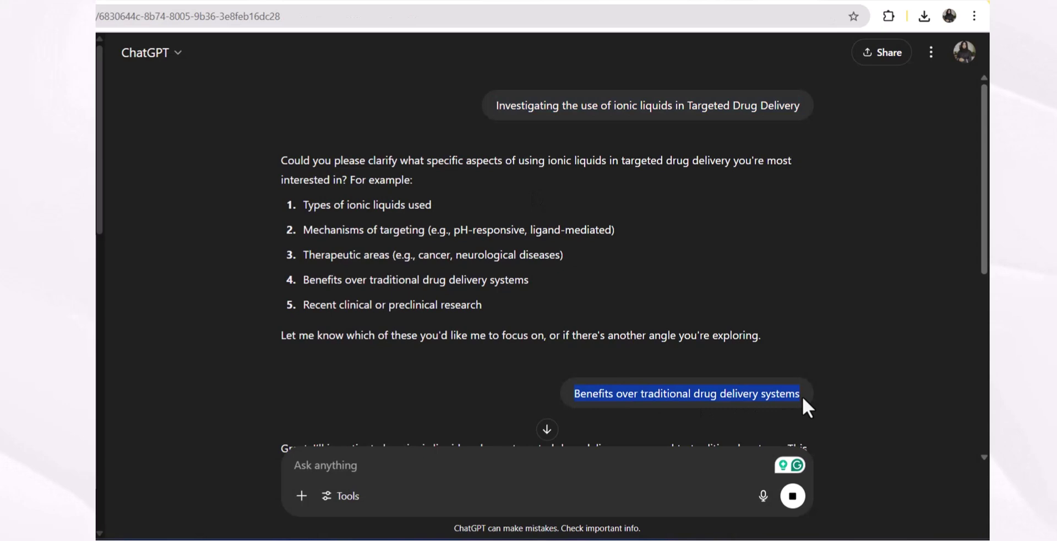
{"action": "right_click", "coordinate": [775, 394]}
{"action": "left_click", "coordinate": [505, 219]}
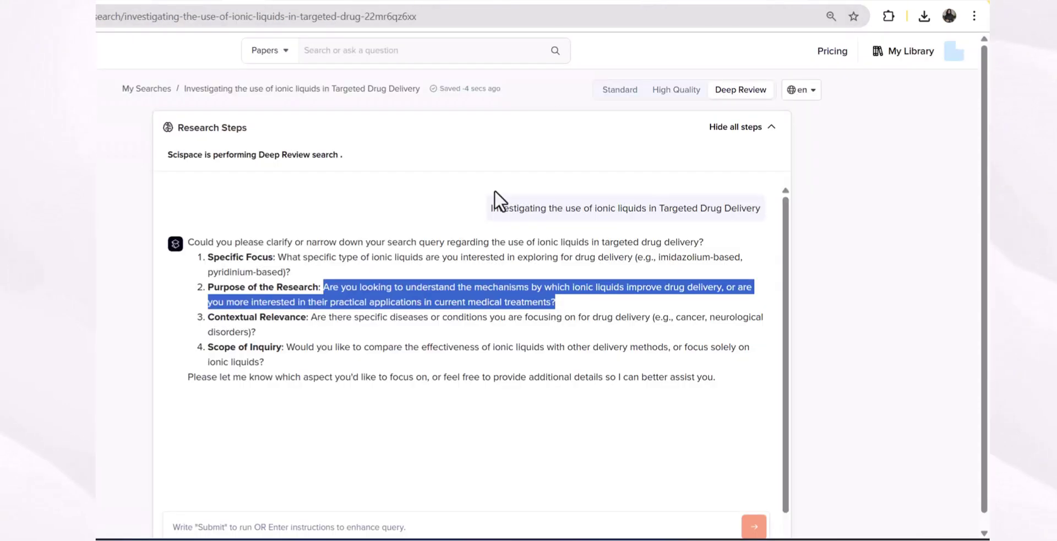
{"action": "scroll", "coordinate": [386, 432], "scroll_direction": "down", "scroll_amount": 1}
{"action": "right_click", "coordinate": [350, 524]}
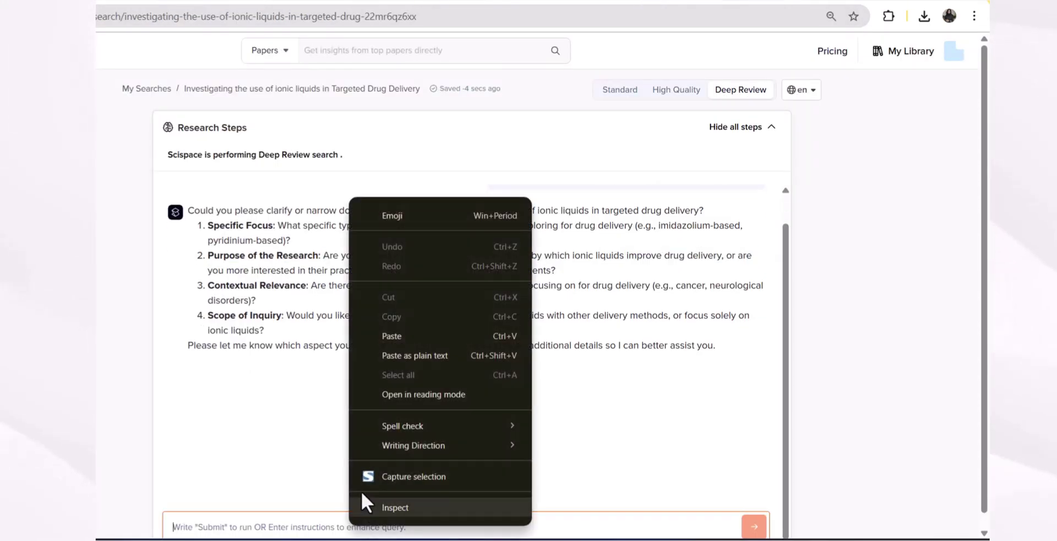
{"action": "left_click", "coordinate": [386, 333]}
{"action": "key", "text": "Return"}
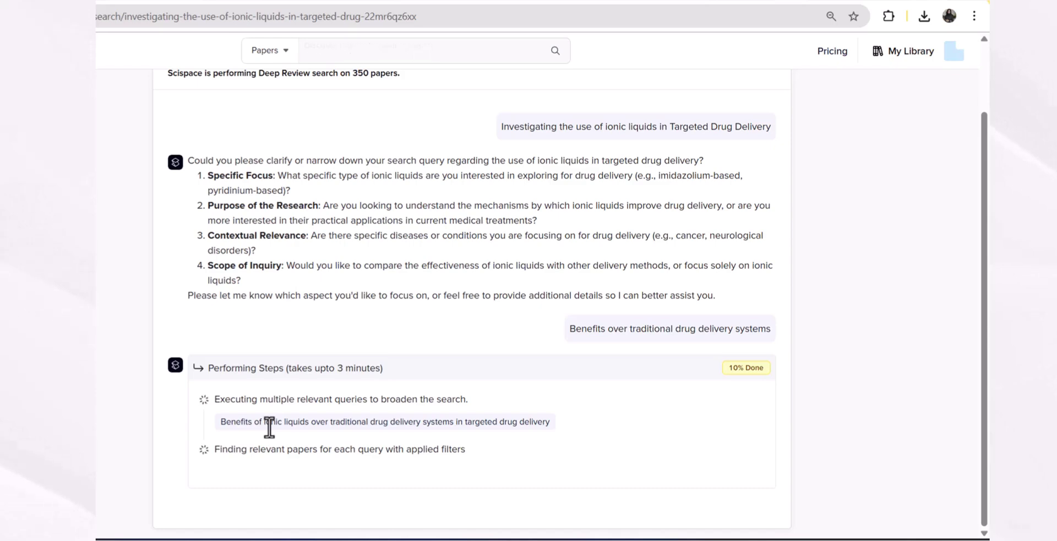
- Examine the Deep Review's research steps, including the full list of found papers, the citations and references, and the relevance sorting
{"action": "scroll", "coordinate": [316, 365], "scroll_direction": "down", "scroll_amount": 5}
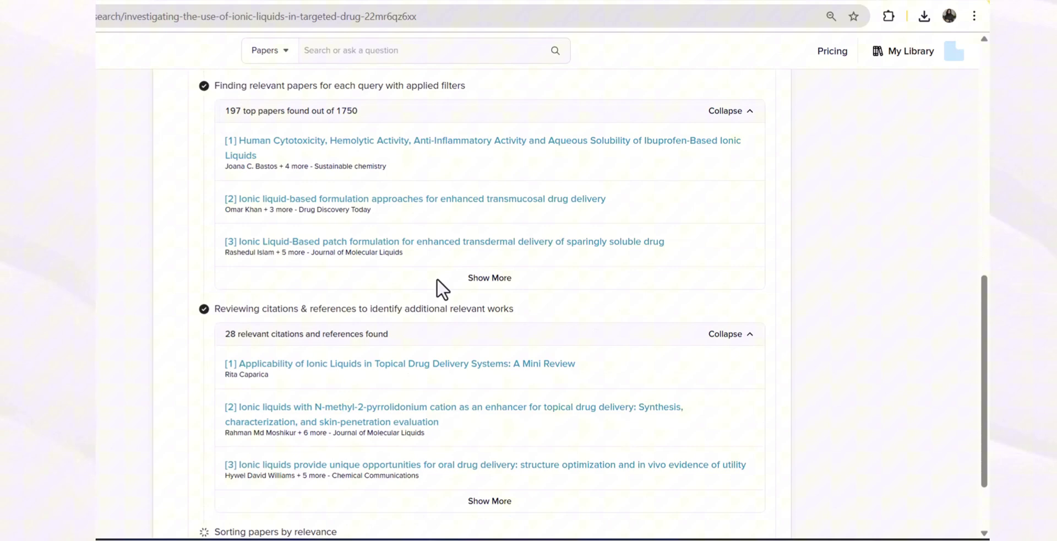
{"action": "left_click", "coordinate": [479, 280]}
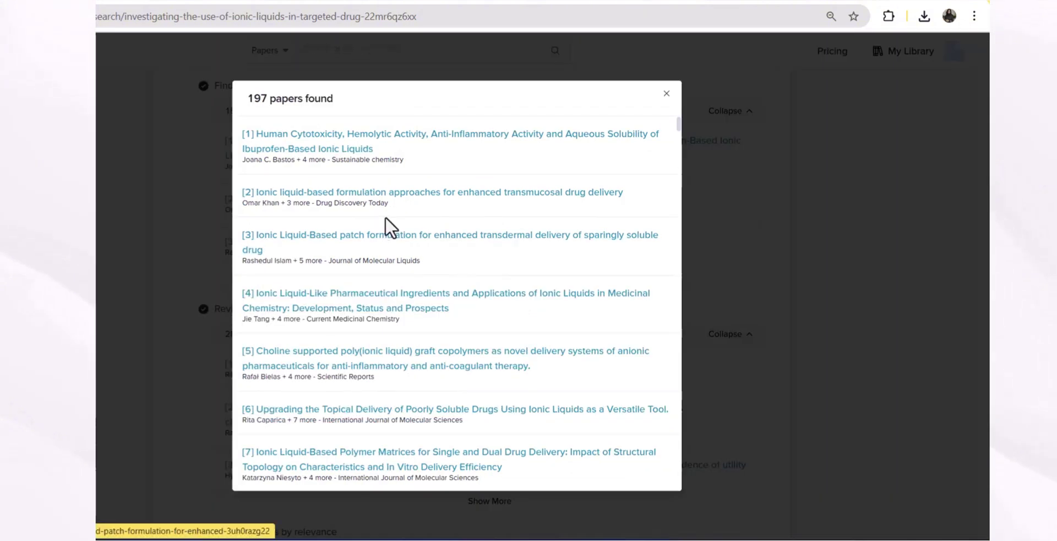
{"action": "scroll", "coordinate": [385, 216], "scroll_direction": "down", "scroll_amount": 7}
{"action": "left_click", "coordinate": [666, 94]}
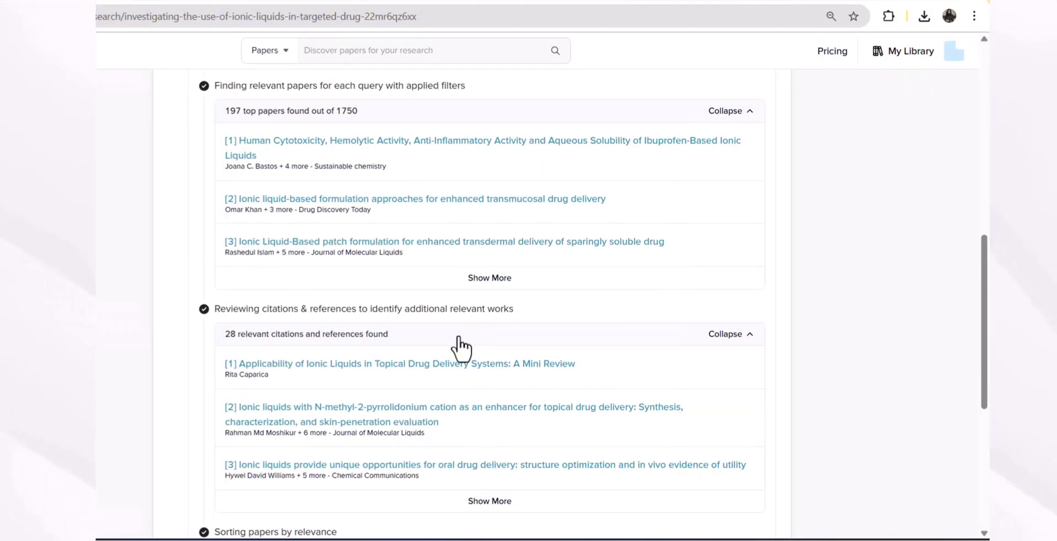
{"action": "scroll", "coordinate": [462, 348], "scroll_direction": "down", "scroll_amount": 4}
{"action": "scroll", "coordinate": [338, 267], "scroll_direction": "up", "scroll_amount": 1}
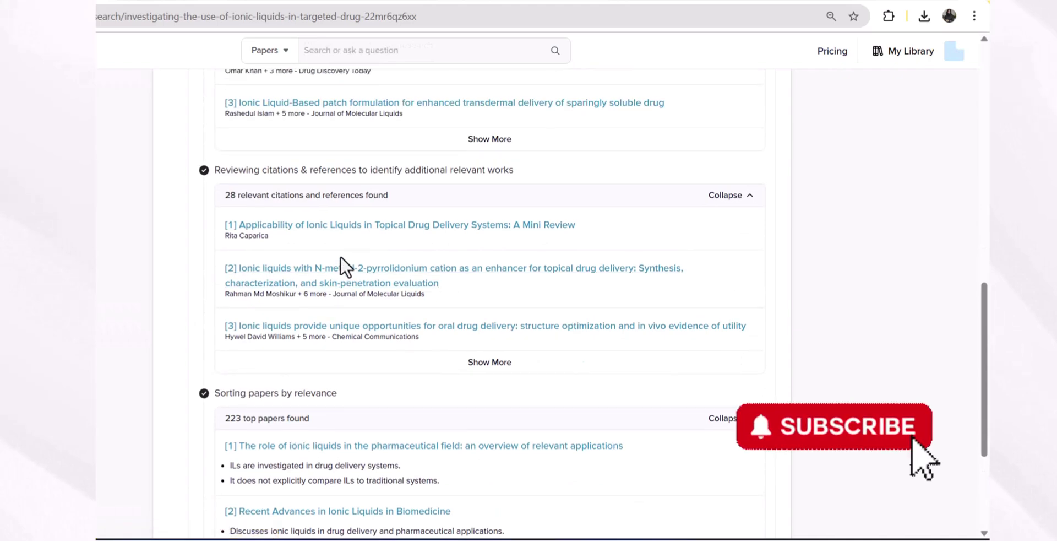
{"action": "scroll", "coordinate": [308, 221], "scroll_direction": "up", "scroll_amount": 1}
{"action": "scroll", "coordinate": [286, 198], "scroll_direction": "down", "scroll_amount": 2}
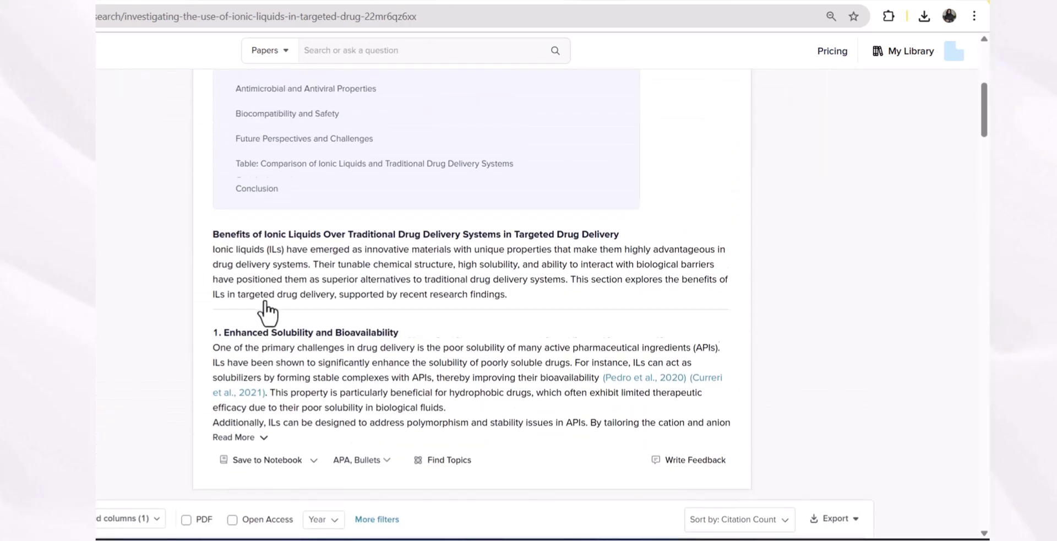
- Expand the full SciSpace report and look through its sections, comparison table and list of papers
{"action": "scroll", "coordinate": [267, 313], "scroll_direction": "down", "scroll_amount": 2}
{"action": "left_click", "coordinate": [265, 301]}
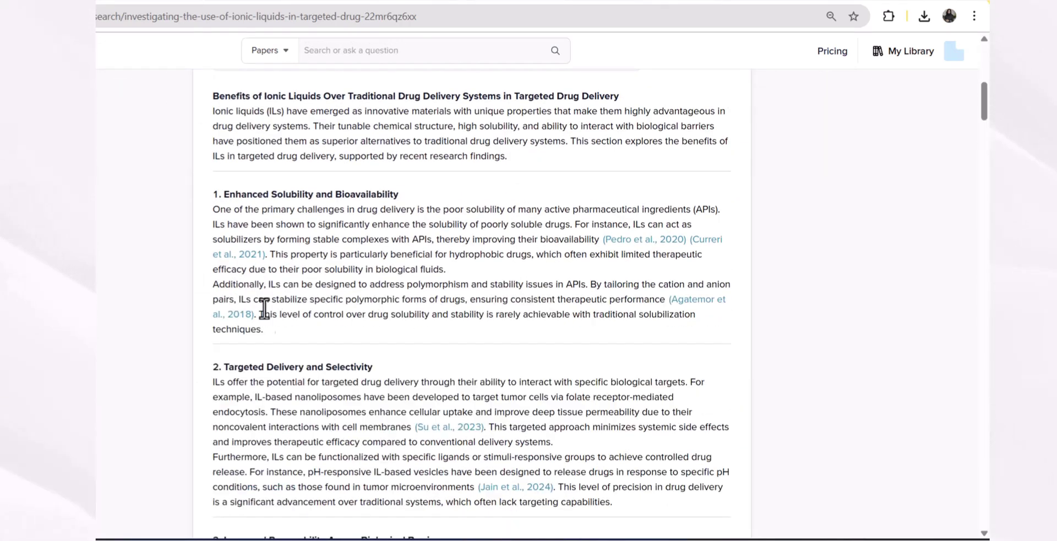
{"action": "scroll", "coordinate": [265, 311], "scroll_direction": "down", "scroll_amount": 20}
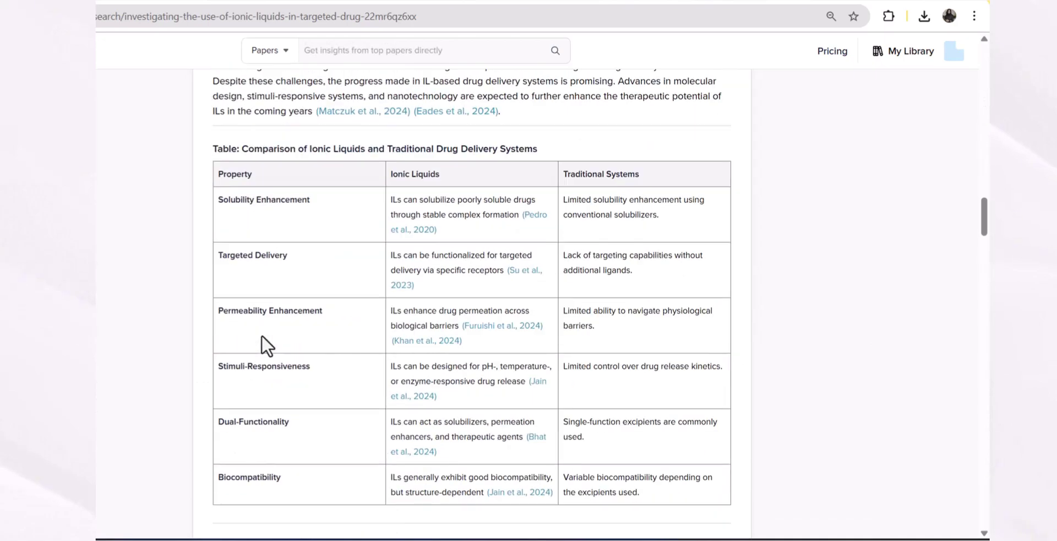
{"action": "scroll", "coordinate": [264, 344], "scroll_direction": "down", "scroll_amount": 10}
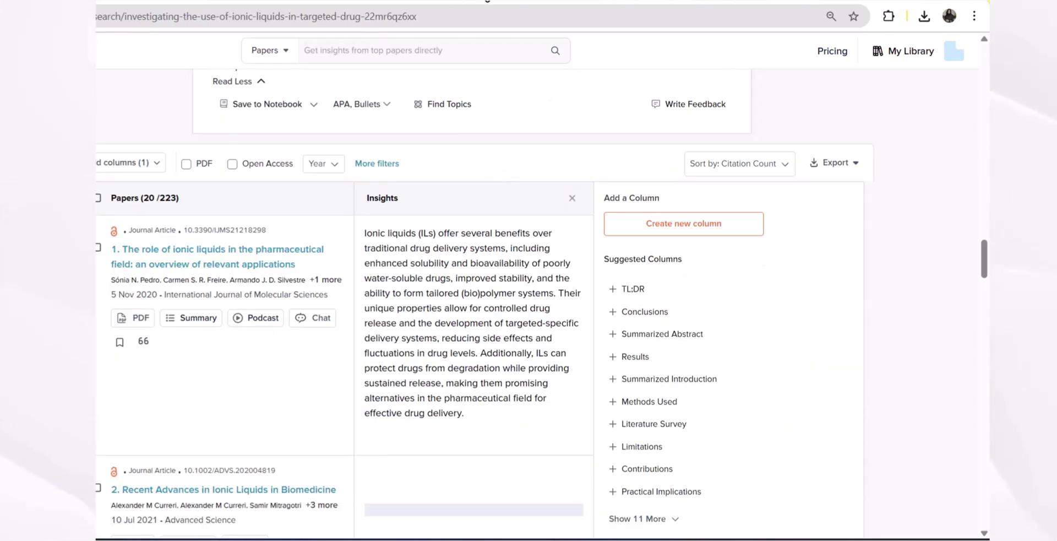
- Switch to ChatGPT and examine the completed research report's introduction, solubility section and cited sources
{"action": "key", "text": "ctrl+Tab"}
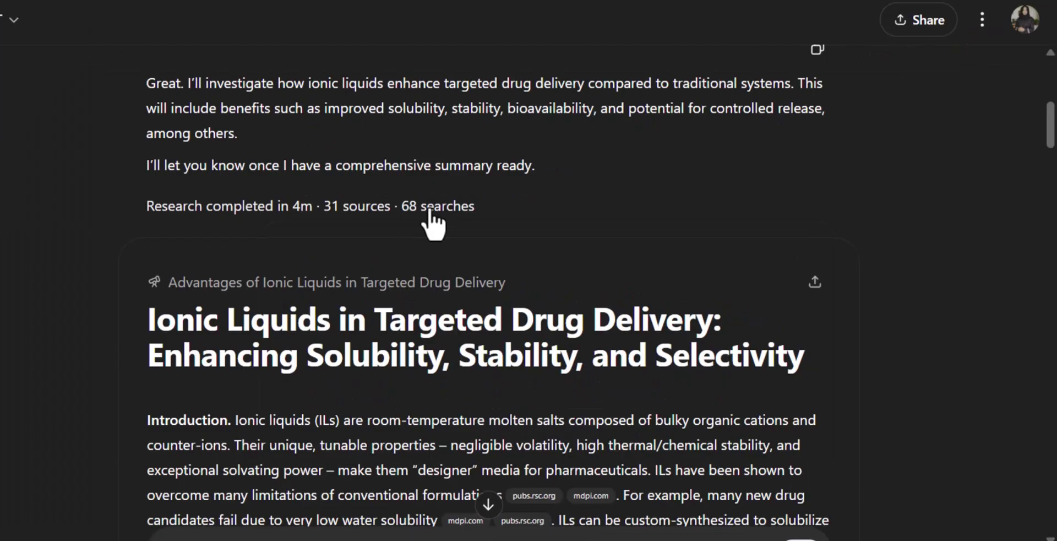
{"action": "scroll", "coordinate": [342, 302], "scroll_direction": "down", "scroll_amount": 8}
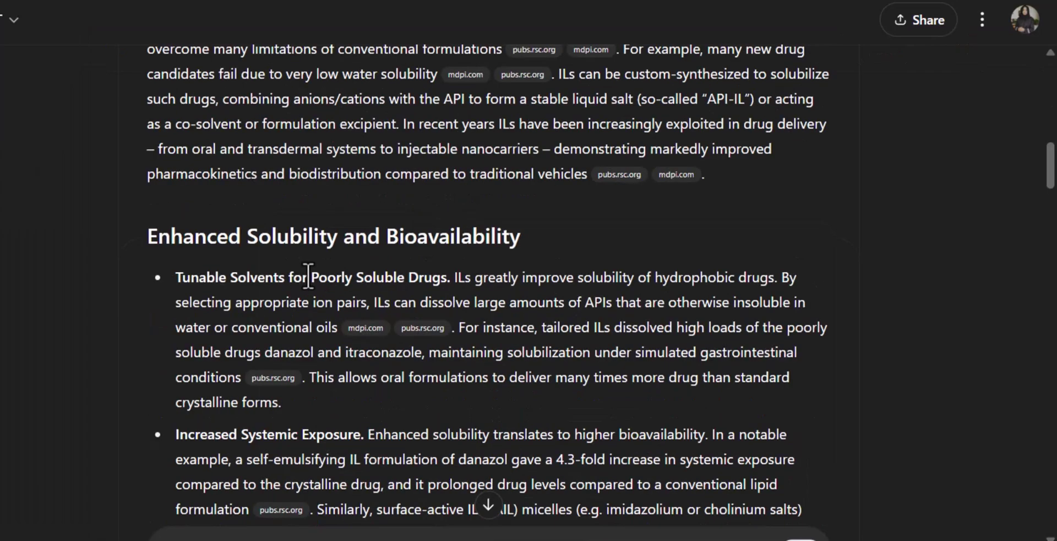
{"action": "scroll", "coordinate": [333, 279], "scroll_direction": "up", "scroll_amount": 4}
{"action": "scroll", "coordinate": [308, 275], "scroll_direction": "up", "scroll_amount": 2}
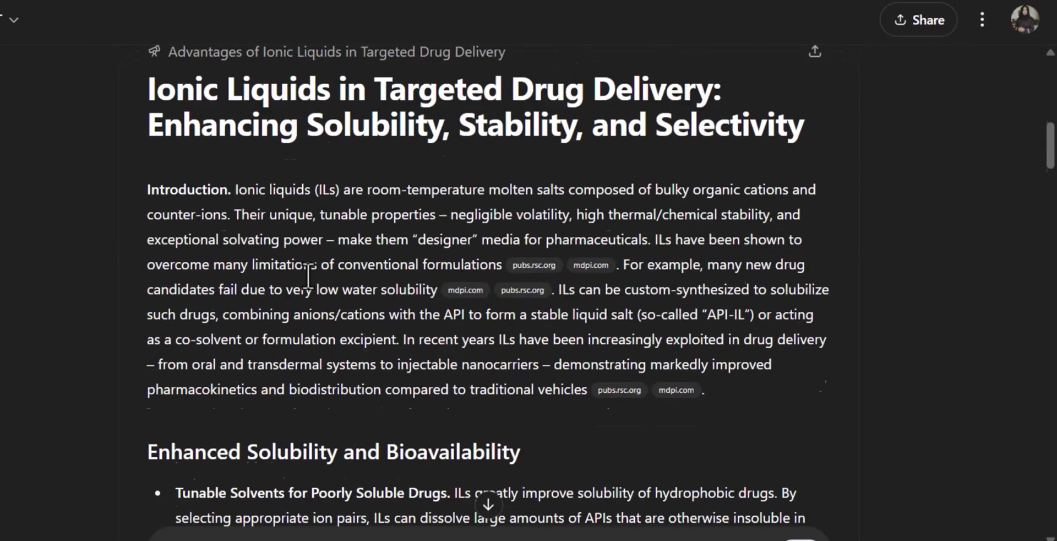
{"action": "scroll", "coordinate": [308, 275], "scroll_direction": "down", "scroll_amount": 9}
{"action": "scroll", "coordinate": [308, 275], "scroll_direction": "up", "scroll_amount": 9}
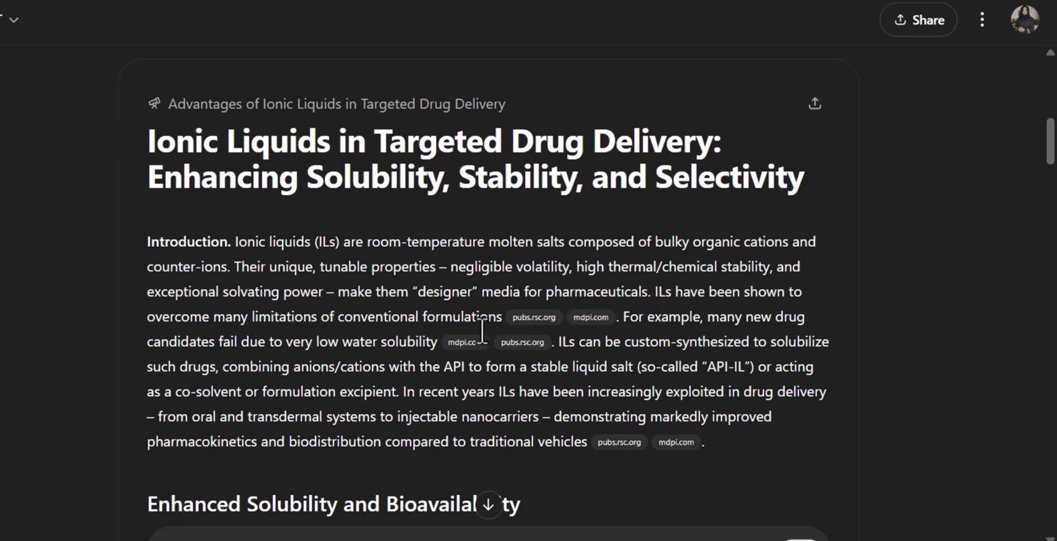
{"action": "mouse_move", "coordinate": [605, 310]}
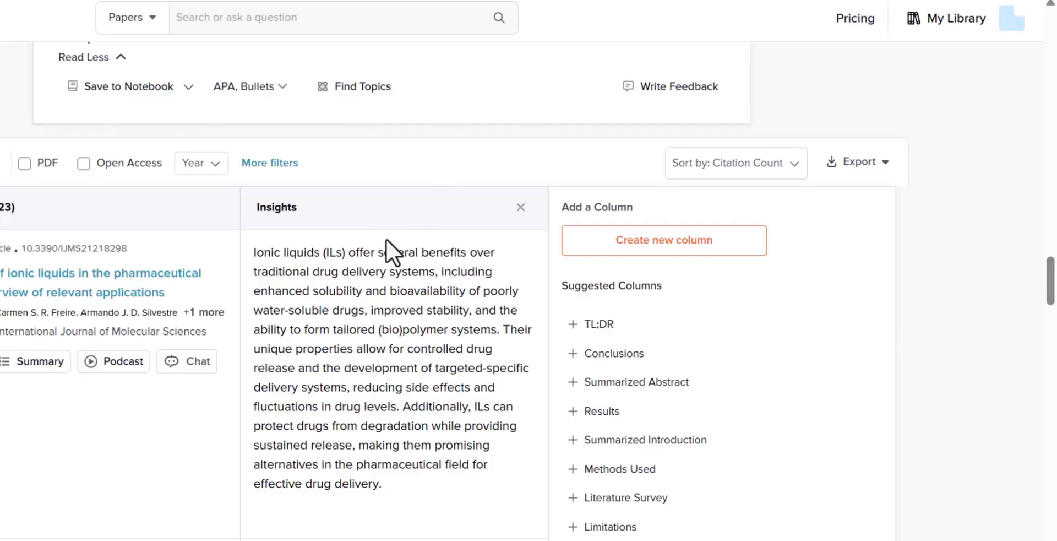
- Return to the SciSpace report and read its outline, introduction and benefit sections with their in-text citations
{"action": "scroll", "coordinate": [309, 203], "scroll_direction": "up", "scroll_amount": 20}
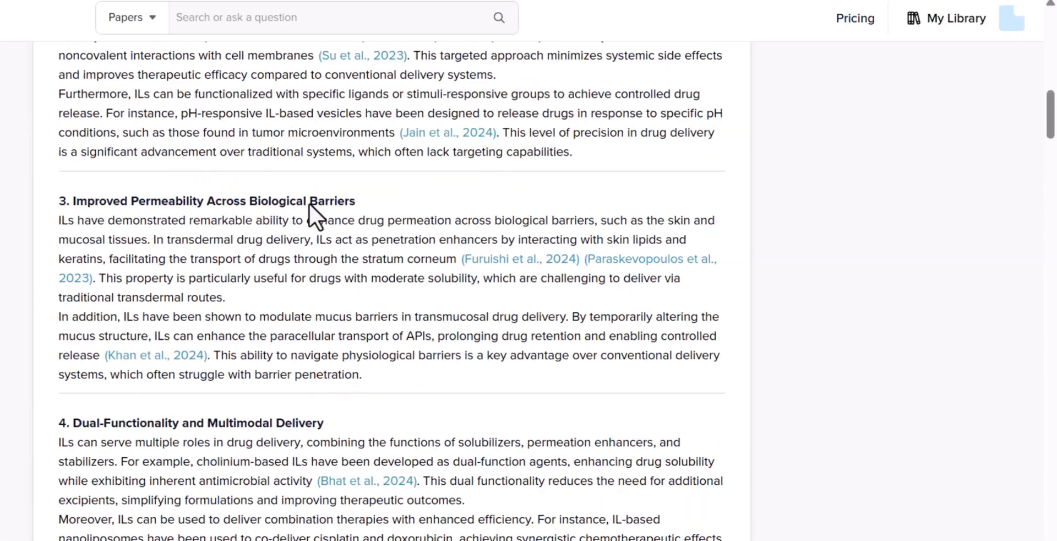
{"action": "scroll", "coordinate": [309, 202], "scroll_direction": "up", "scroll_amount": 14}
{"action": "scroll", "coordinate": [308, 203], "scroll_direction": "down", "scroll_amount": 12}
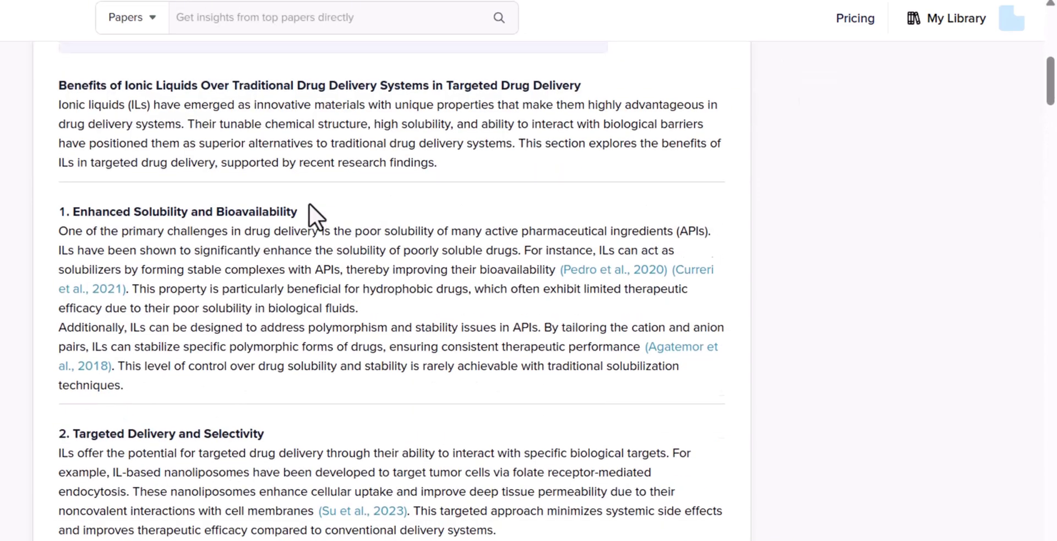
{"action": "scroll", "coordinate": [309, 202], "scroll_direction": "up", "scroll_amount": 3}
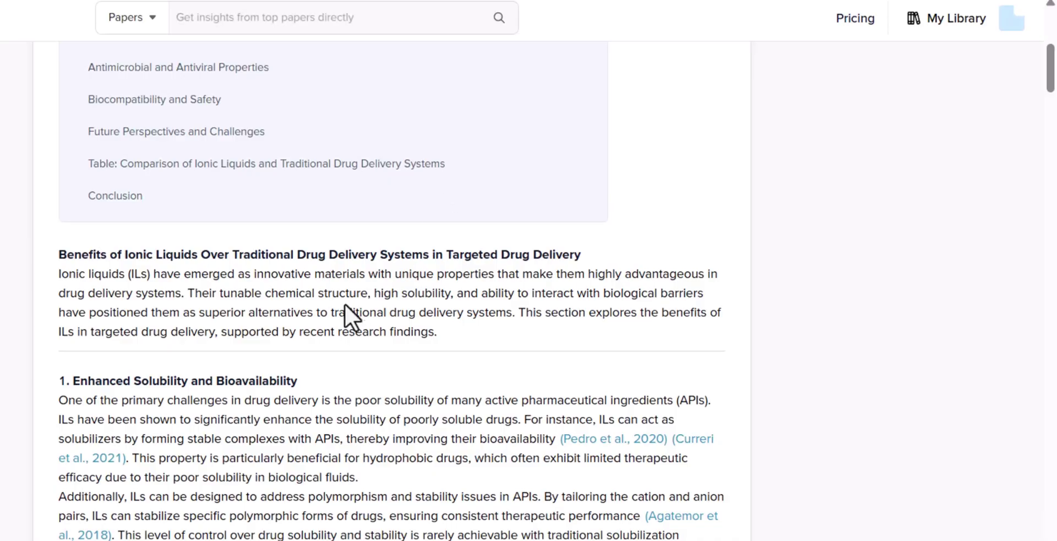
{"action": "scroll", "coordinate": [342, 304], "scroll_direction": "down", "scroll_amount": 5}
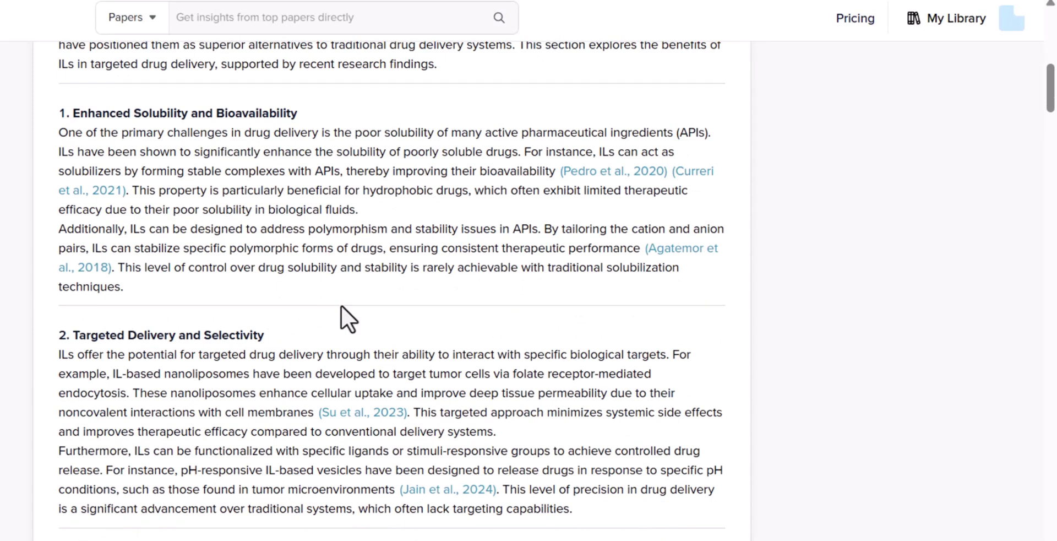
- Read the SciSpace report's benefit sections on solubility, targeted delivery, permeability across biological barriers and dual functionality, with their in-text citations
{"action": "scroll", "coordinate": [342, 306], "scroll_direction": "down", "scroll_amount": 8}
{"action": "scroll", "coordinate": [339, 305], "scroll_direction": "up", "scroll_amount": 4}
{"action": "scroll", "coordinate": [257, 270], "scroll_direction": "up", "scroll_amount": 4}
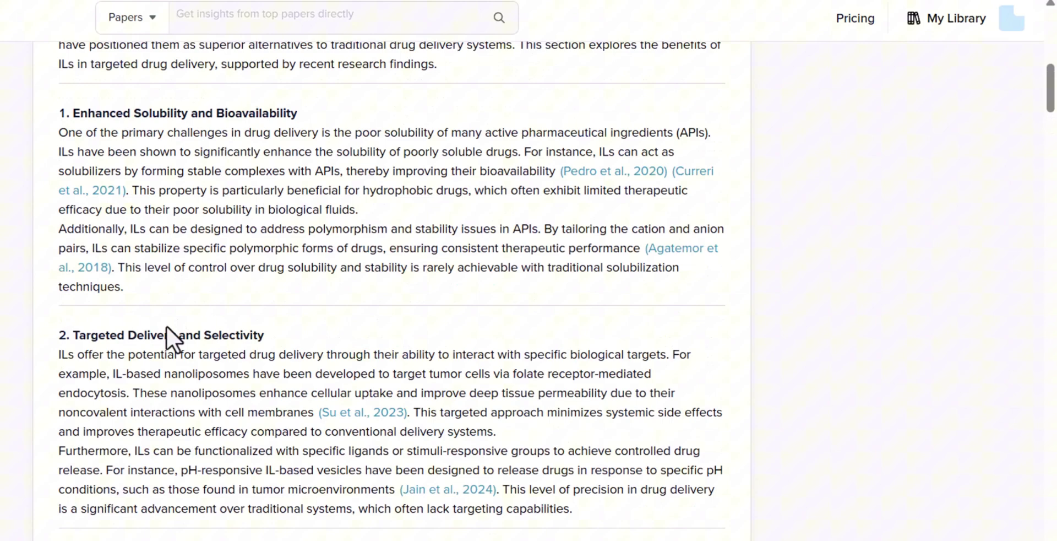
{"action": "scroll", "coordinate": [187, 352], "scroll_direction": "down", "scroll_amount": 3}
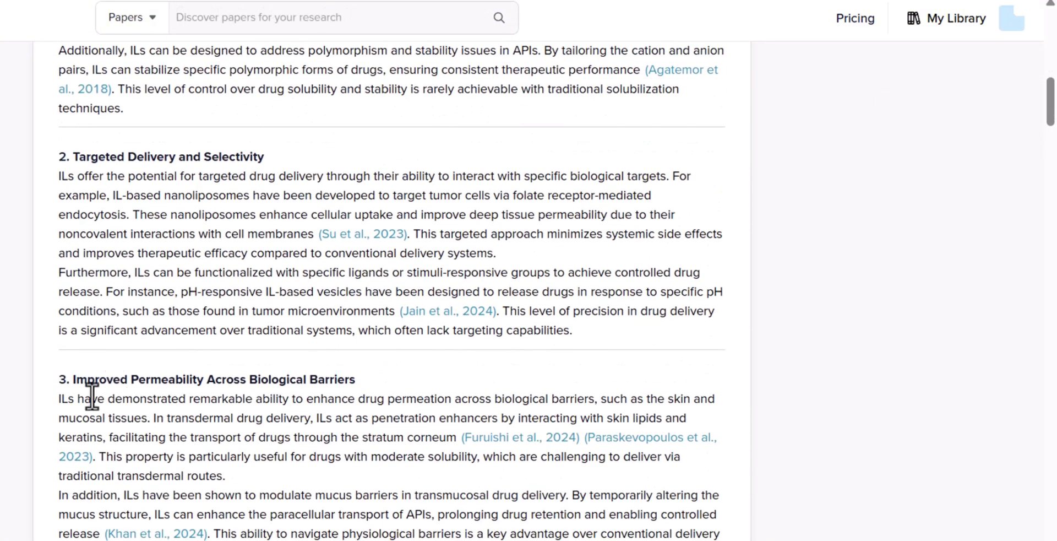
{"action": "scroll", "coordinate": [193, 390], "scroll_direction": "down", "scroll_amount": 5}
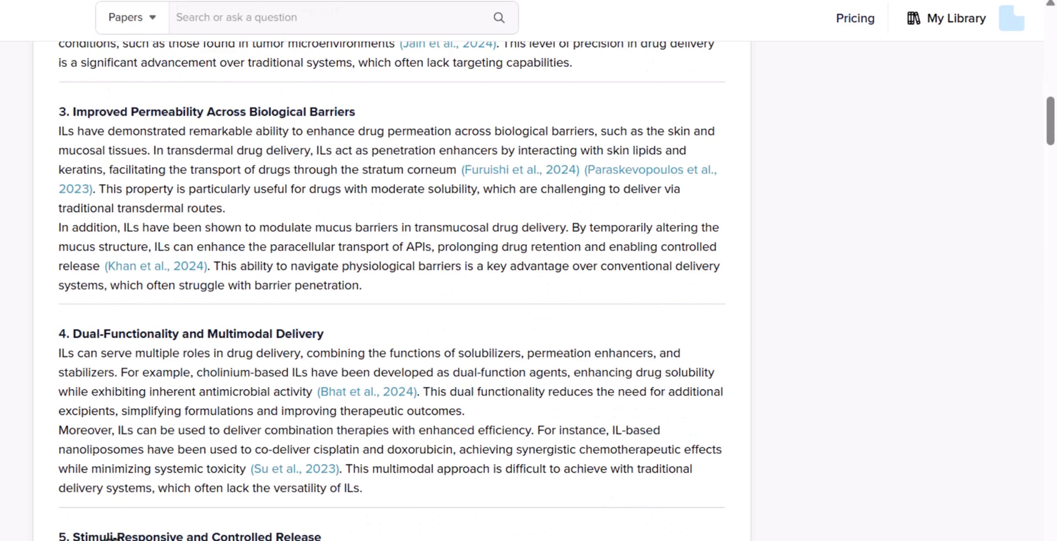
{"action": "scroll", "coordinate": [152, 532], "scroll_direction": "down", "scroll_amount": 6}
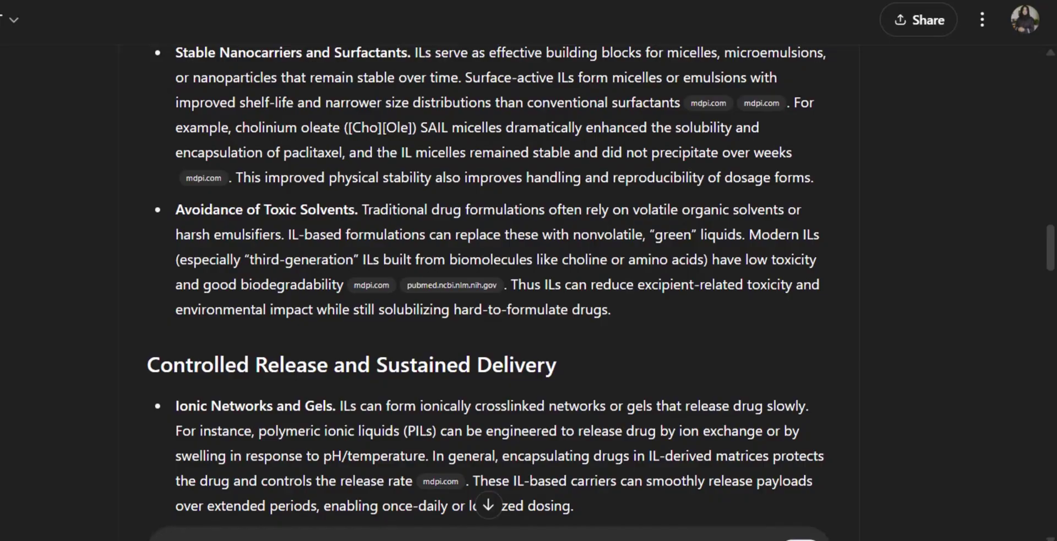
- Switch to the ChatGPT report and read it from the introduction through the solubility, stability, controlled release and targeting sections to the summary
{"action": "scroll", "coordinate": [266, 309], "scroll_direction": "up", "scroll_amount": 20}
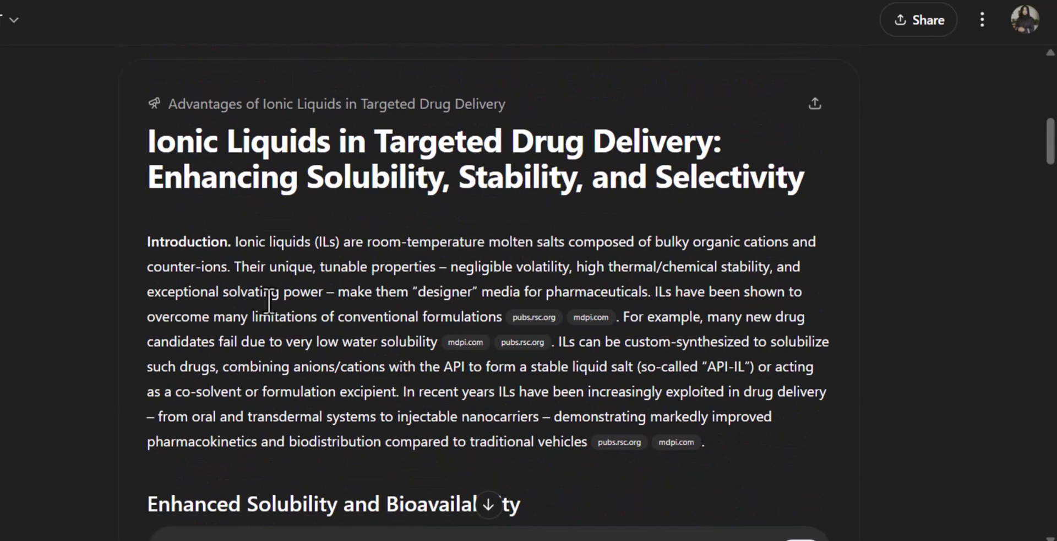
{"action": "scroll", "coordinate": [192, 263], "scroll_direction": "down", "scroll_amount": 3}
{"action": "scroll", "coordinate": [191, 264], "scroll_direction": "down", "scroll_amount": 2}
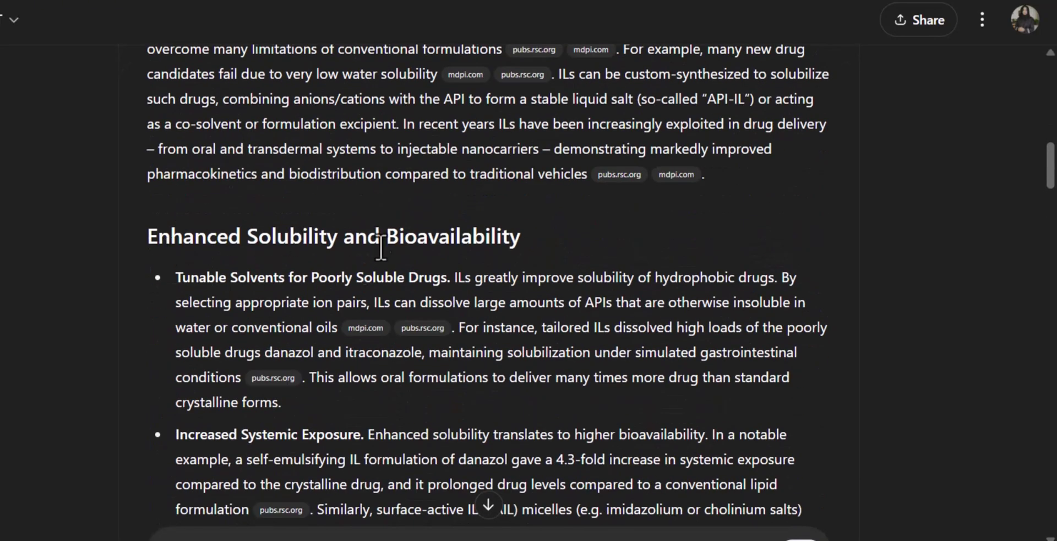
{"action": "scroll", "coordinate": [279, 323], "scroll_direction": "down", "scroll_amount": 8}
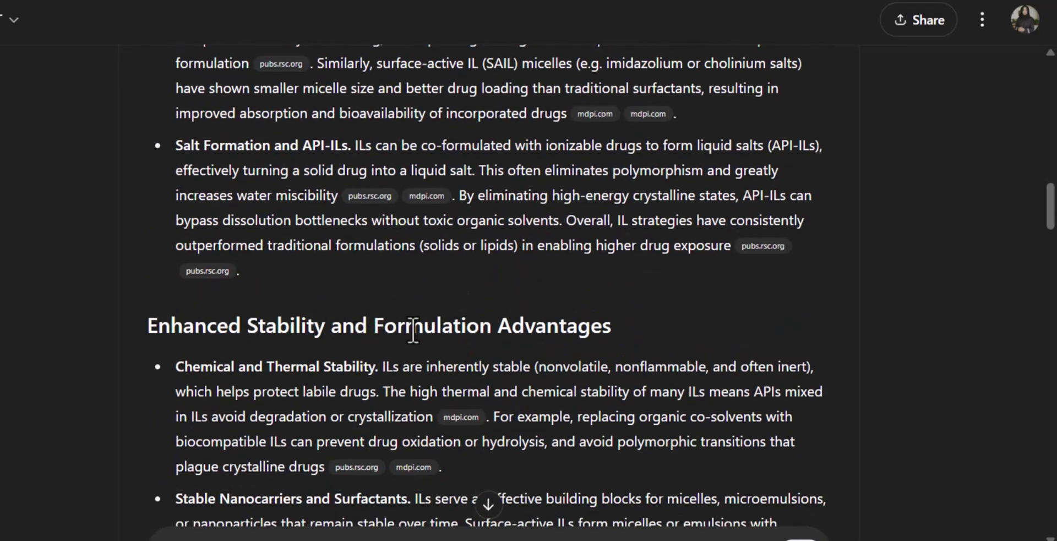
{"action": "scroll", "coordinate": [412, 331], "scroll_direction": "down", "scroll_amount": 7}
{"action": "scroll", "coordinate": [410, 334], "scroll_direction": "down", "scroll_amount": 1}
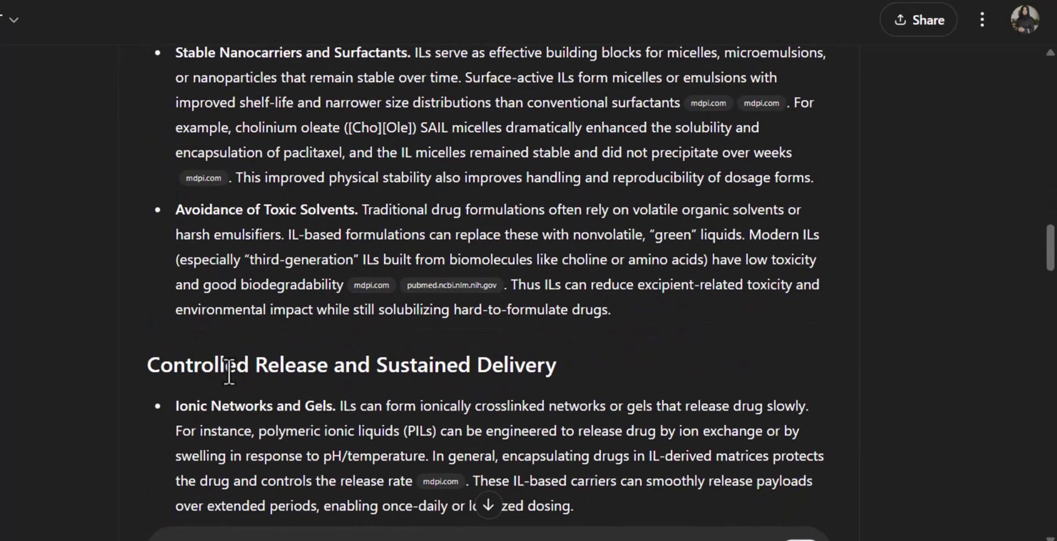
{"action": "scroll", "coordinate": [331, 380], "scroll_direction": "down", "scroll_amount": 8}
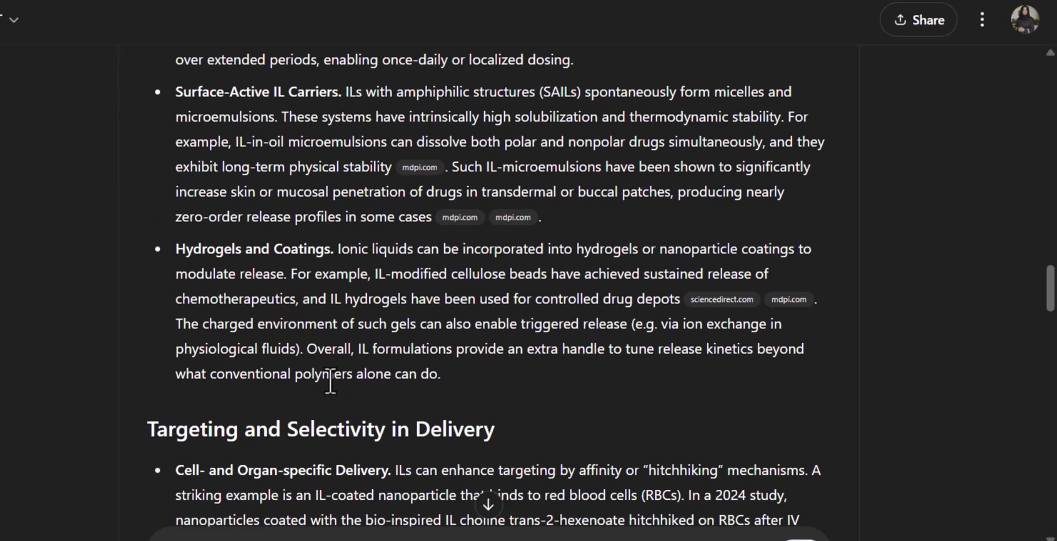
{"action": "scroll", "coordinate": [293, 439], "scroll_direction": "down", "scroll_amount": 19}
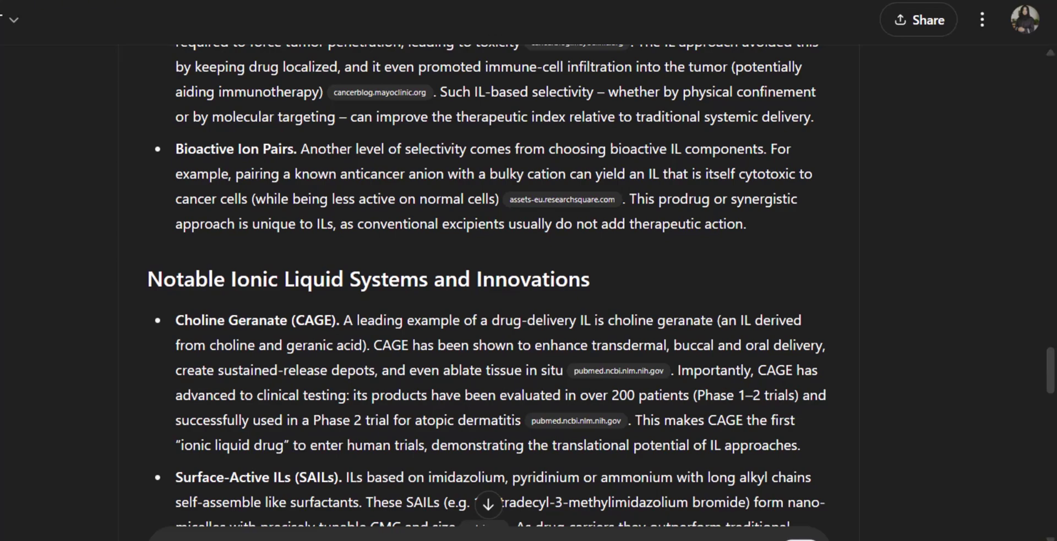
{"action": "scroll", "coordinate": [377, 212], "scroll_direction": "up", "scroll_amount": 7}
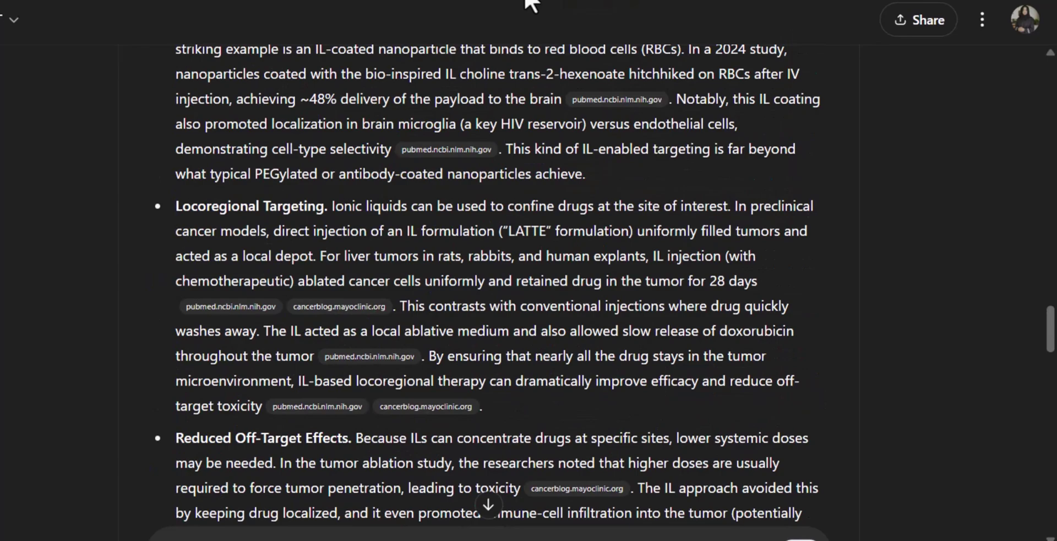
{"action": "scroll", "coordinate": [378, 215], "scroll_direction": "down", "scroll_amount": 20}
{"action": "scroll", "coordinate": [378, 215], "scroll_direction": "down", "scroll_amount": 15}
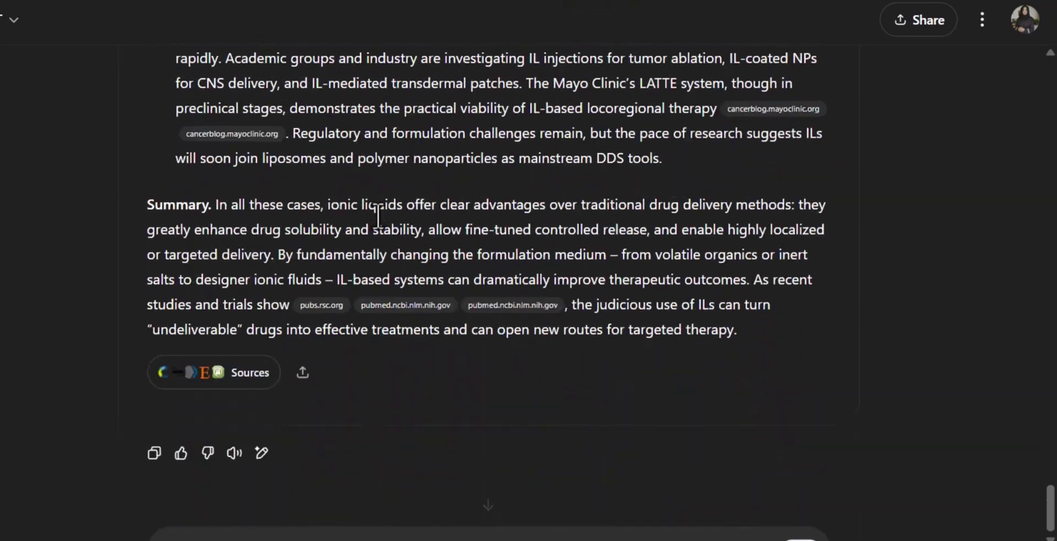
- Open the ChatGPT report's sources and examine the citations and the full source list alongside the therapeutic outcomes section
{"action": "left_click", "coordinate": [236, 378]}
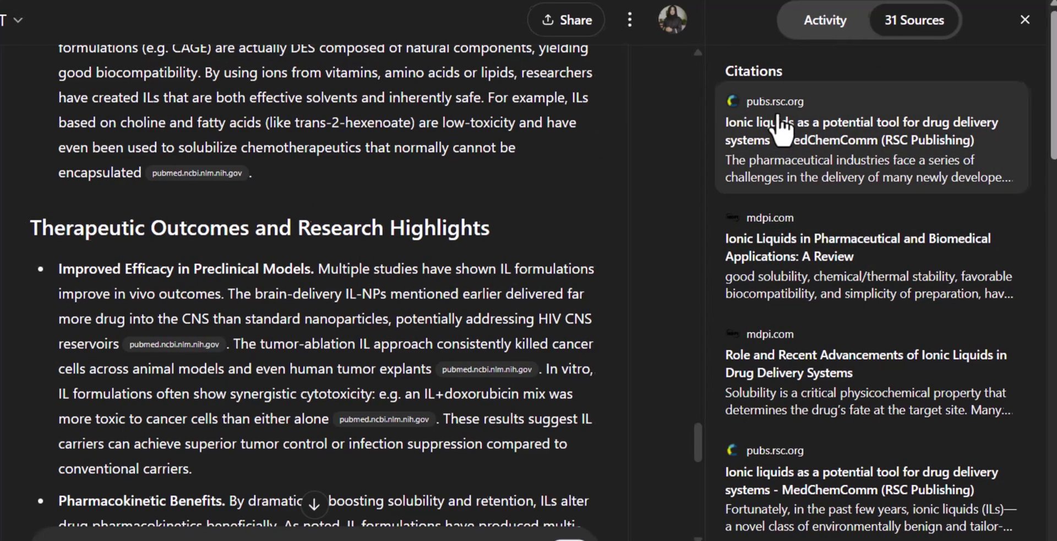
{"action": "left_click", "coordinate": [782, 129]}
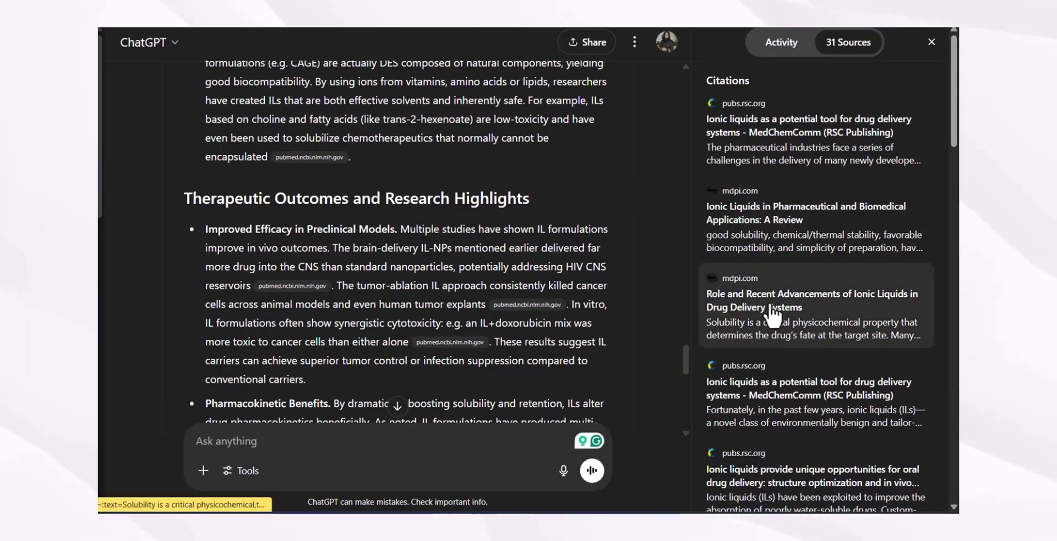
{"action": "scroll", "coordinate": [771, 297], "scroll_direction": "down", "scroll_amount": 5}
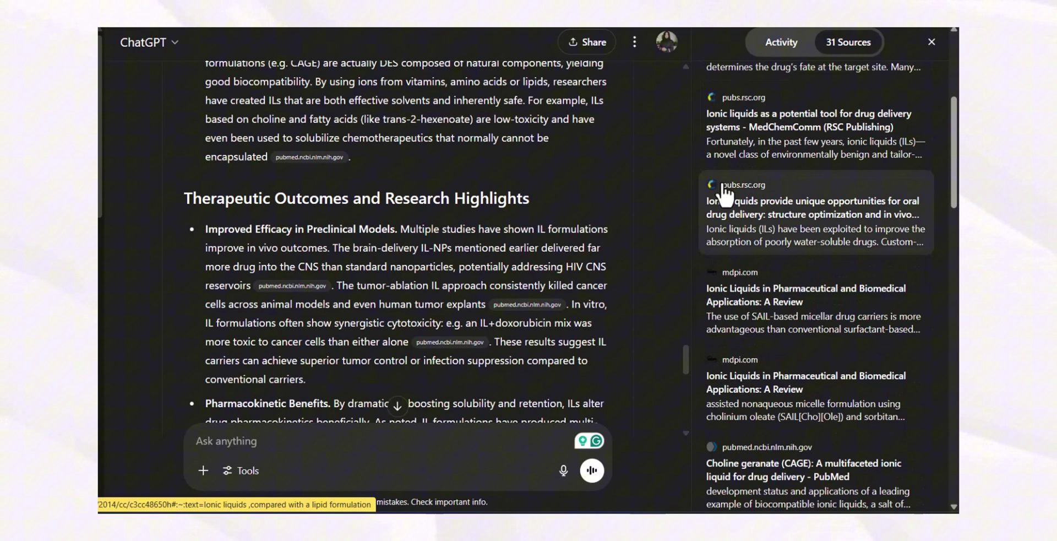
{"action": "scroll", "coordinate": [651, 318], "scroll_direction": "down", "scroll_amount": 2}
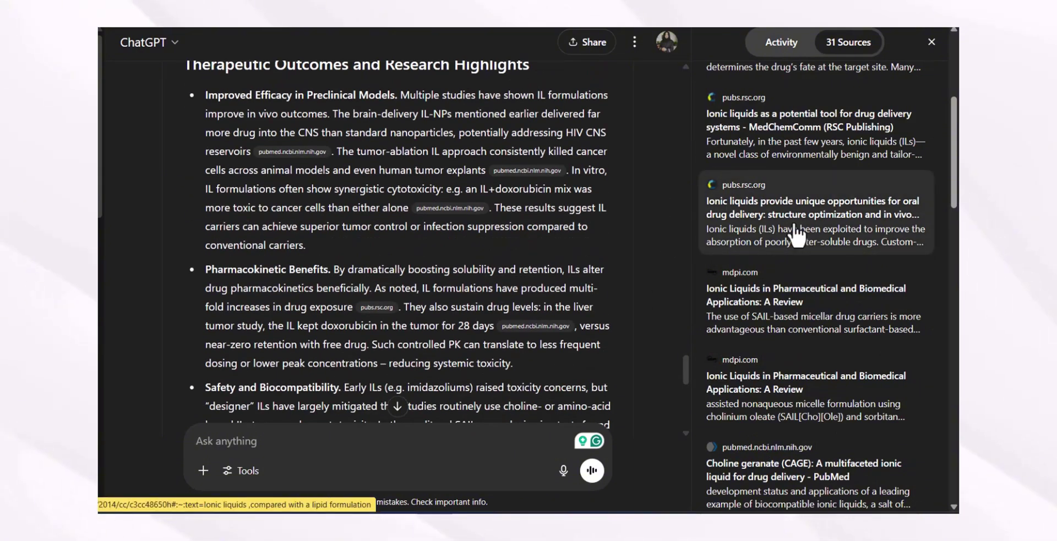
{"action": "scroll", "coordinate": [797, 234], "scroll_direction": "down", "scroll_amount": 4}
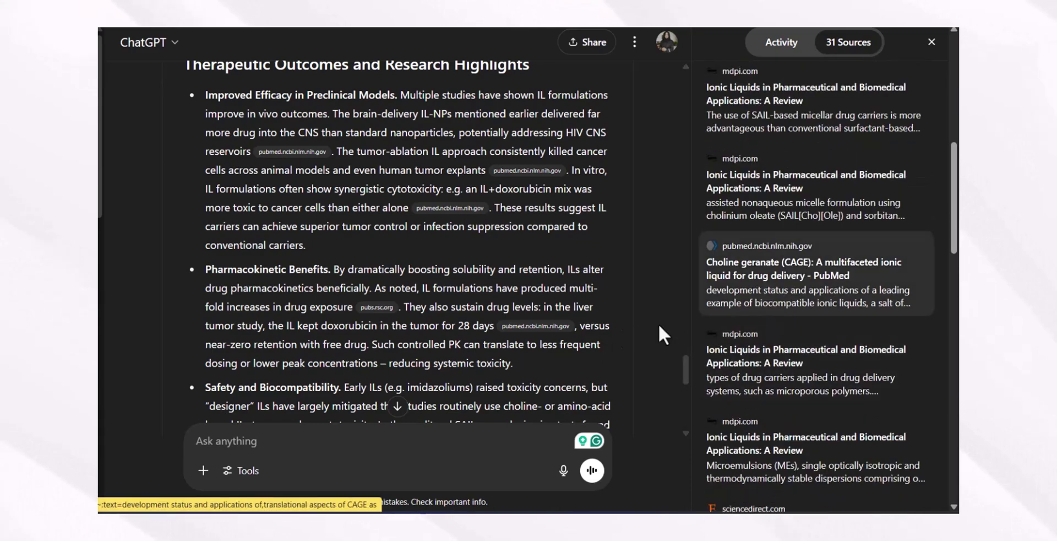
{"action": "scroll", "coordinate": [634, 337], "scroll_direction": "down", "scroll_amount": 4}
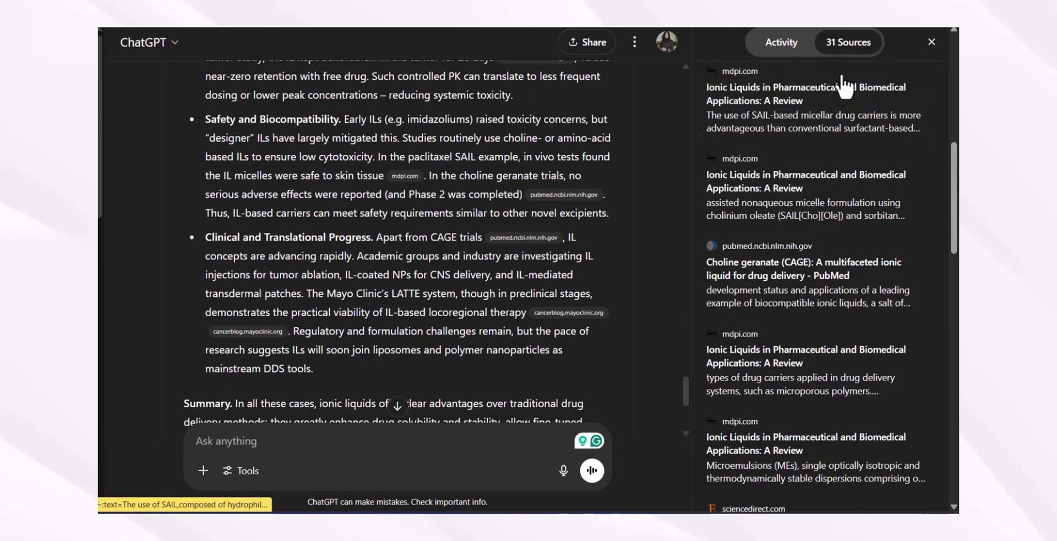
{"action": "scroll", "coordinate": [828, 208], "scroll_direction": "up", "scroll_amount": 4}
{"action": "scroll", "coordinate": [829, 208], "scroll_direction": "up", "scroll_amount": 2}
{"action": "scroll", "coordinate": [815, 275], "scroll_direction": "down", "scroll_amount": 8}
{"action": "scroll", "coordinate": [302, 325], "scroll_direction": "down", "scroll_amount": 4}
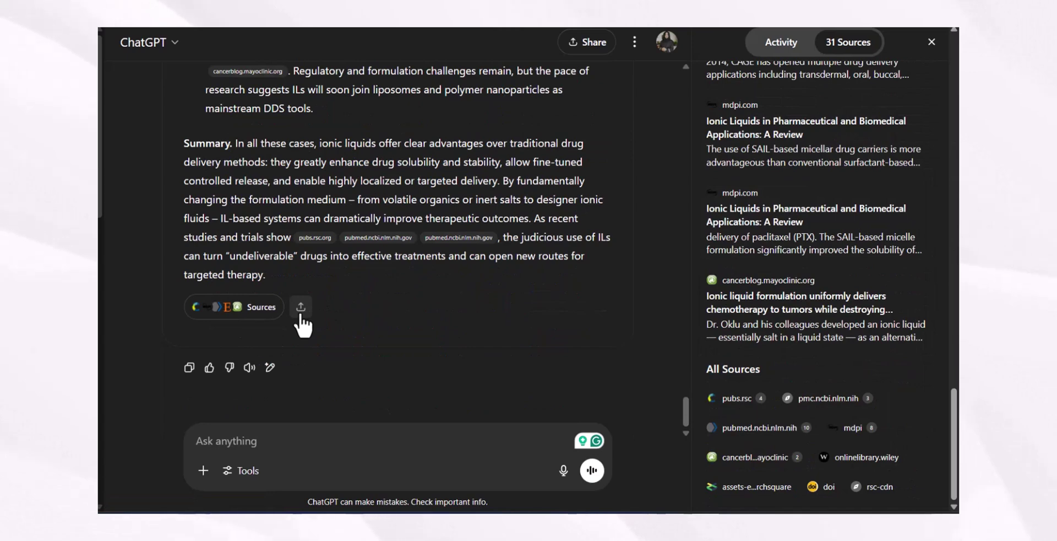
- Download the ChatGPT research report as a PDF and look through its pages down to the reference list
{"action": "left_click", "coordinate": [301, 316]}
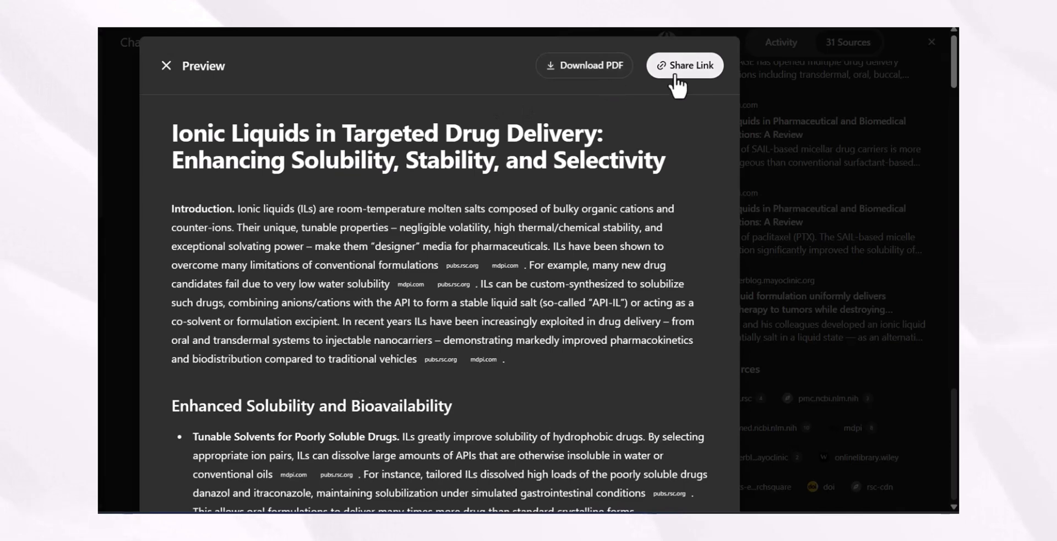
{"action": "left_click", "coordinate": [568, 68]}
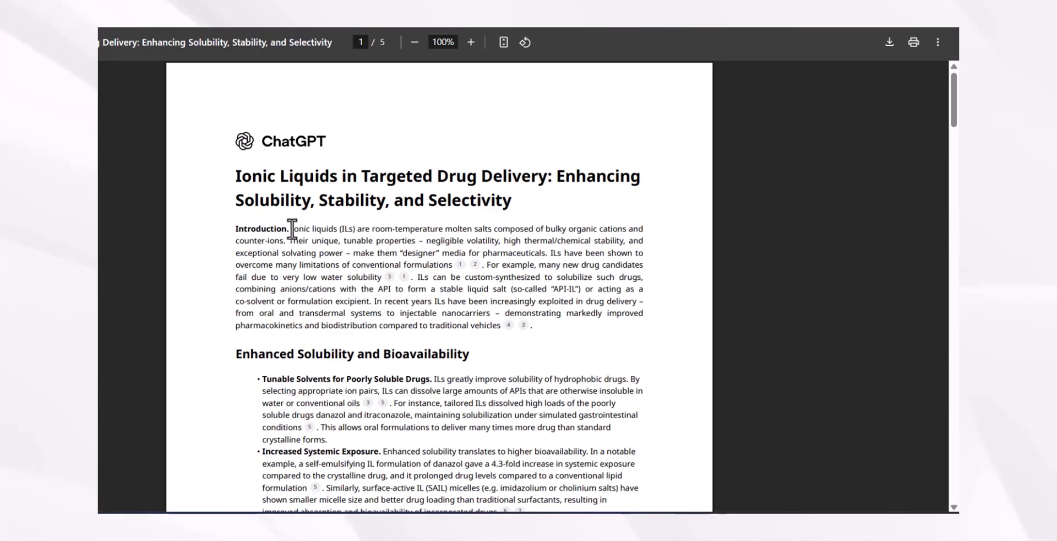
{"action": "left_click_drag", "start_coordinate": [291, 228], "coordinate": [536, 338]}
{"action": "scroll", "coordinate": [469, 309], "scroll_direction": "down", "scroll_amount": 3}
{"action": "scroll", "coordinate": [267, 113], "scroll_direction": "down", "scroll_amount": 2}
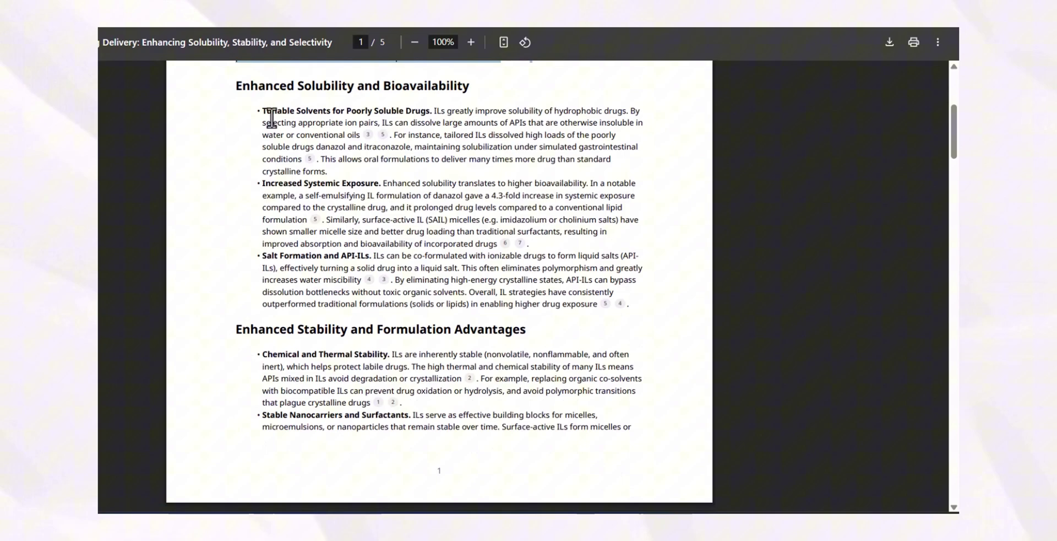
{"action": "scroll", "coordinate": [259, 182], "scroll_direction": "up", "scroll_amount": 3}
{"action": "scroll", "coordinate": [249, 245], "scroll_direction": "down", "scroll_amount": 20}
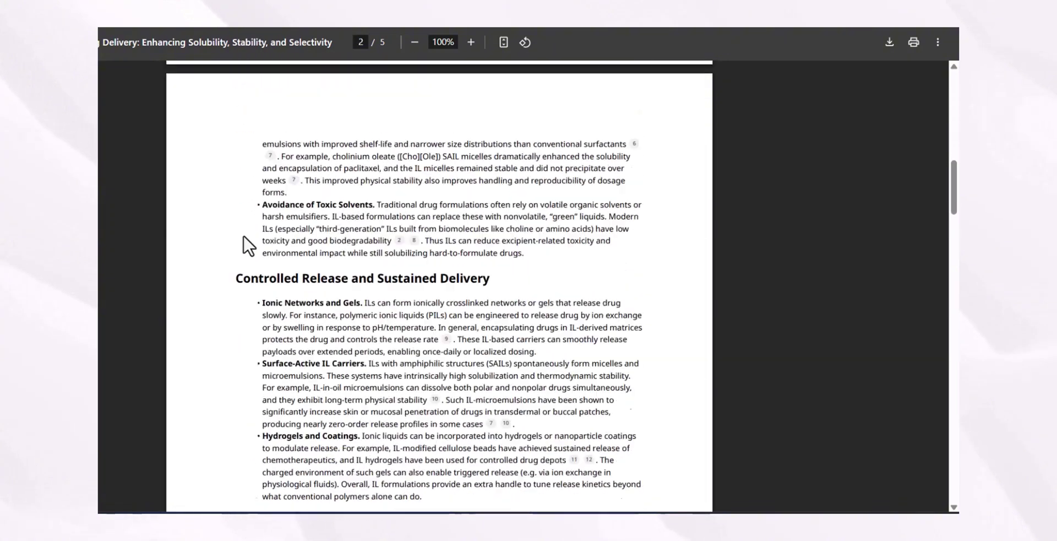
{"action": "scroll", "coordinate": [249, 246], "scroll_direction": "down", "scroll_amount": 9}
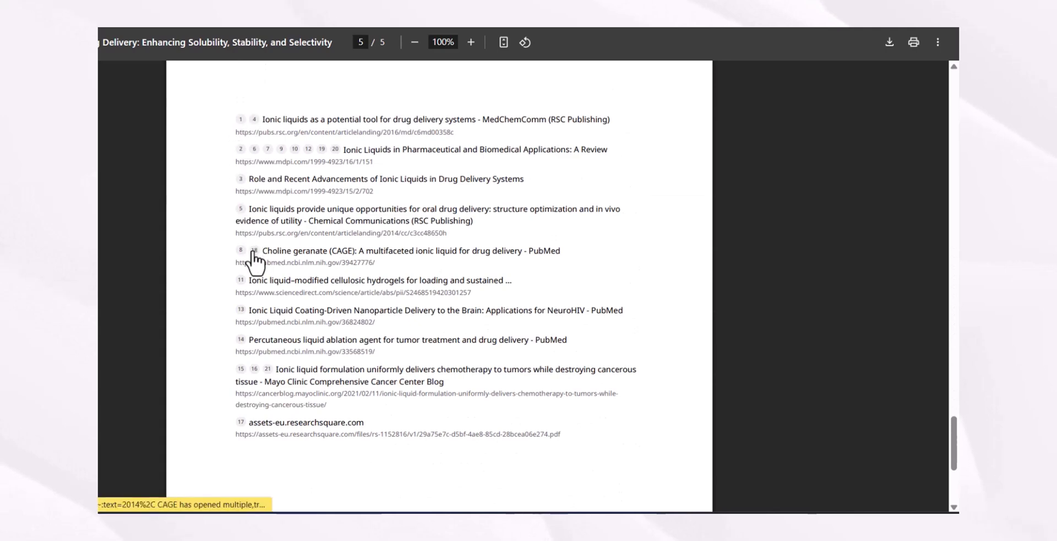
- Highlight the first three entries in the PDF's reference list one by one, and close the PDF and the export preview
{"action": "scroll", "coordinate": [265, 226], "scroll_direction": "up", "scroll_amount": 1}
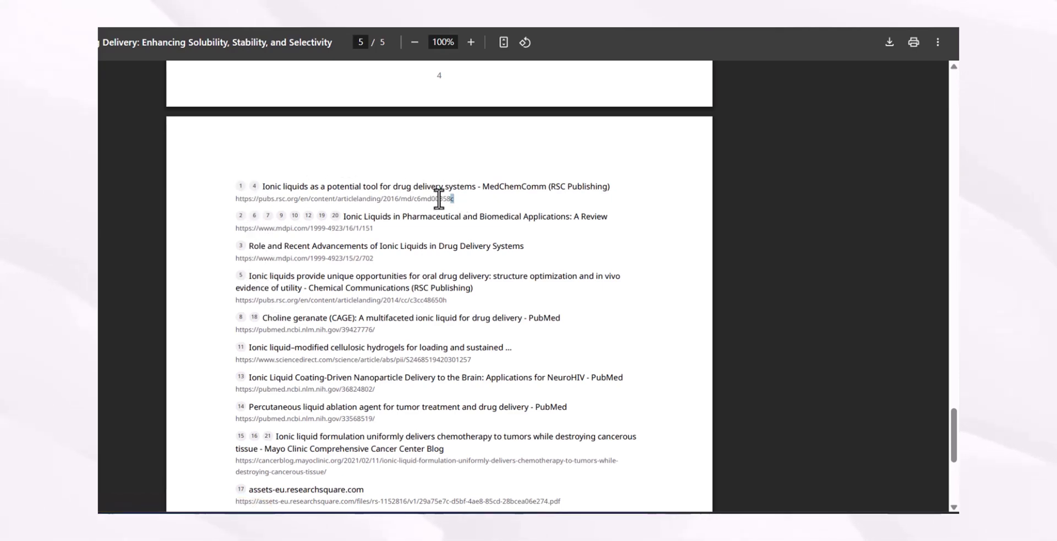
{"action": "left_click_drag", "start_coordinate": [439, 199], "coordinate": [287, 191]}
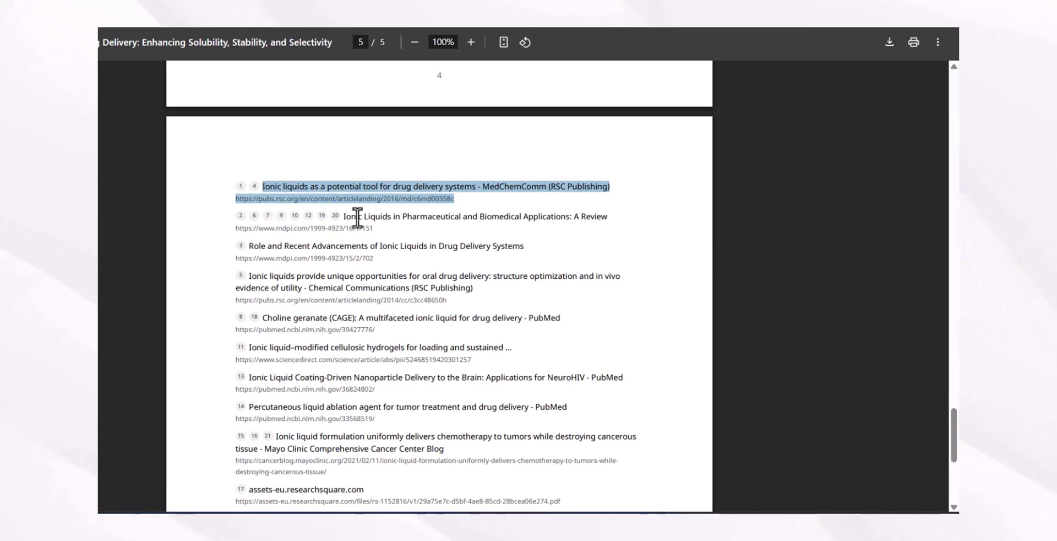
{"action": "left_click", "coordinate": [377, 228]}
{"action": "left_click_drag", "start_coordinate": [372, 226], "coordinate": [350, 221]}
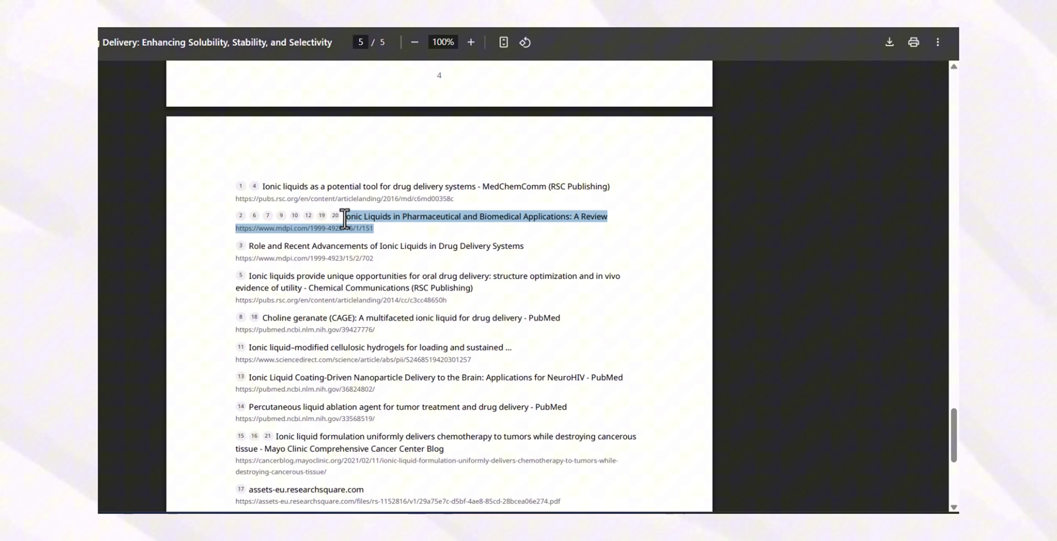
{"action": "left_click_drag", "start_coordinate": [374, 258], "coordinate": [250, 246]}
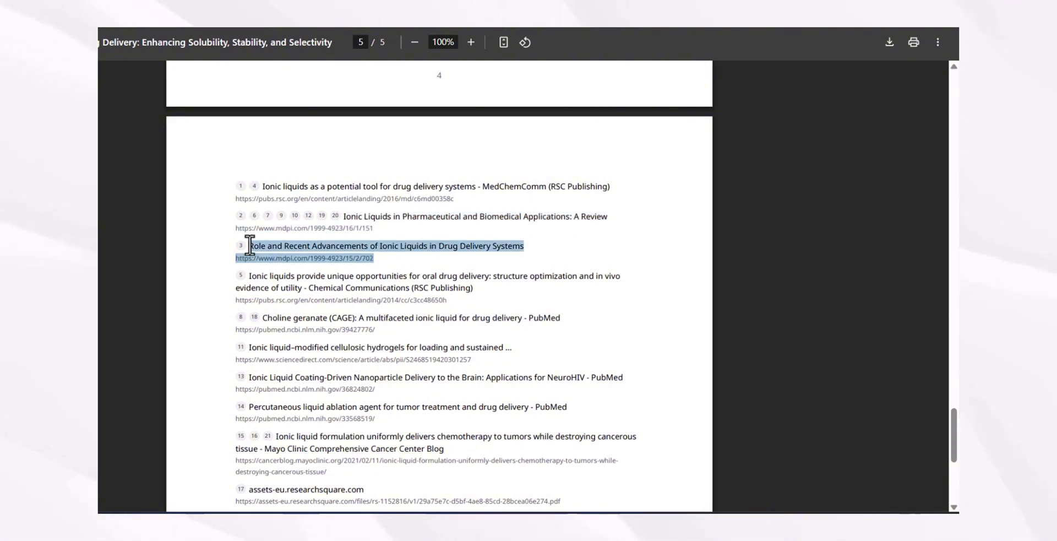
{"action": "key", "text": "ctrl+w"}
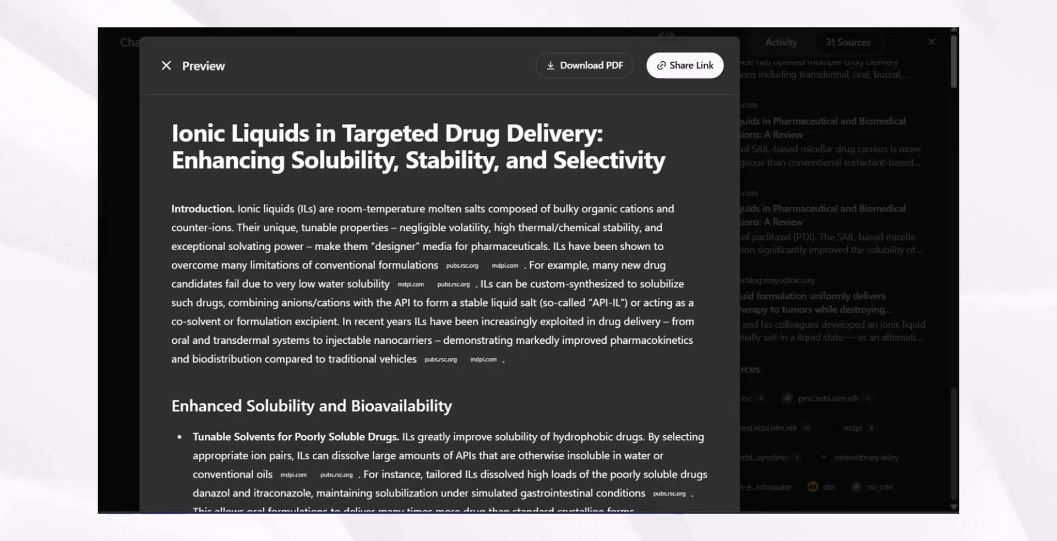
{"action": "left_click", "coordinate": [741, 130]}
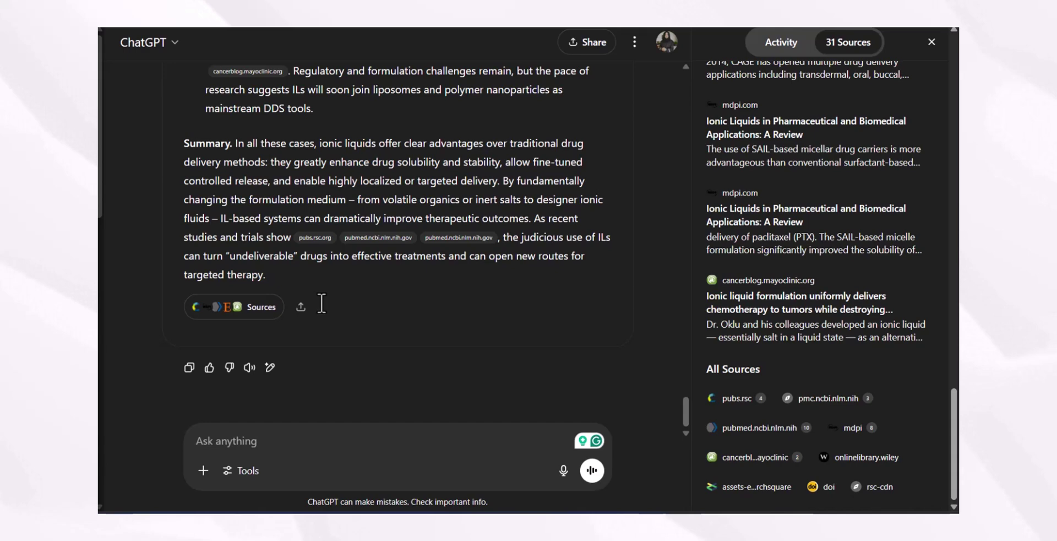
- View ChatGPT's available tools, and browse the generated images in the library starting from the stressed researcher picture
{"action": "left_click", "coordinate": [238, 472]}
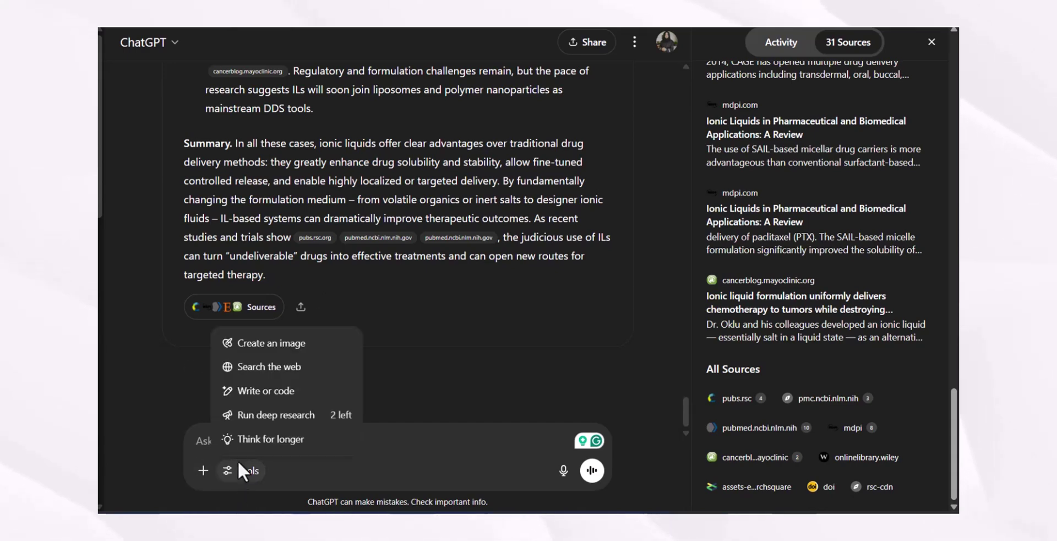
{"action": "left_click", "coordinate": [247, 347]}
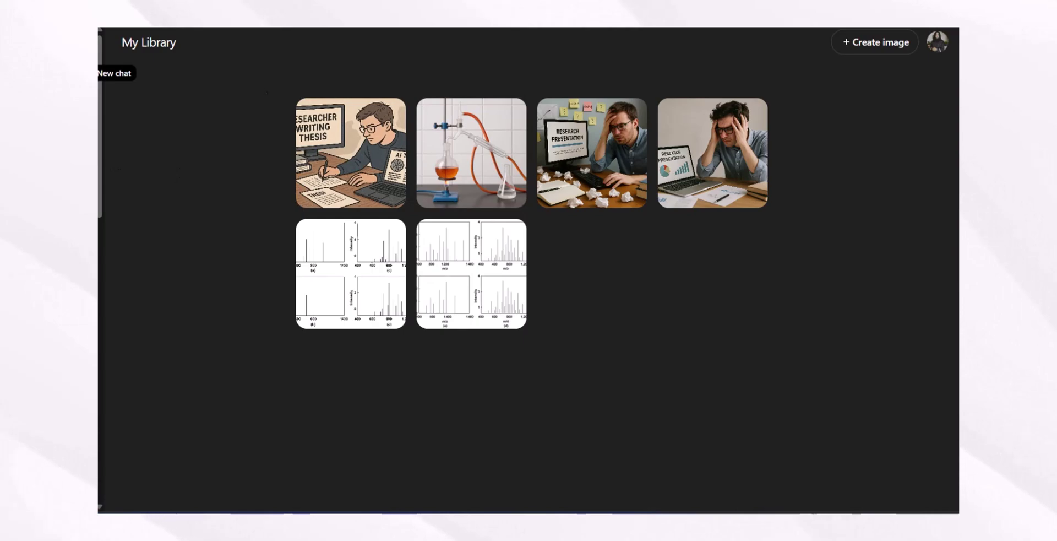
{"action": "left_click", "coordinate": [607, 173]}
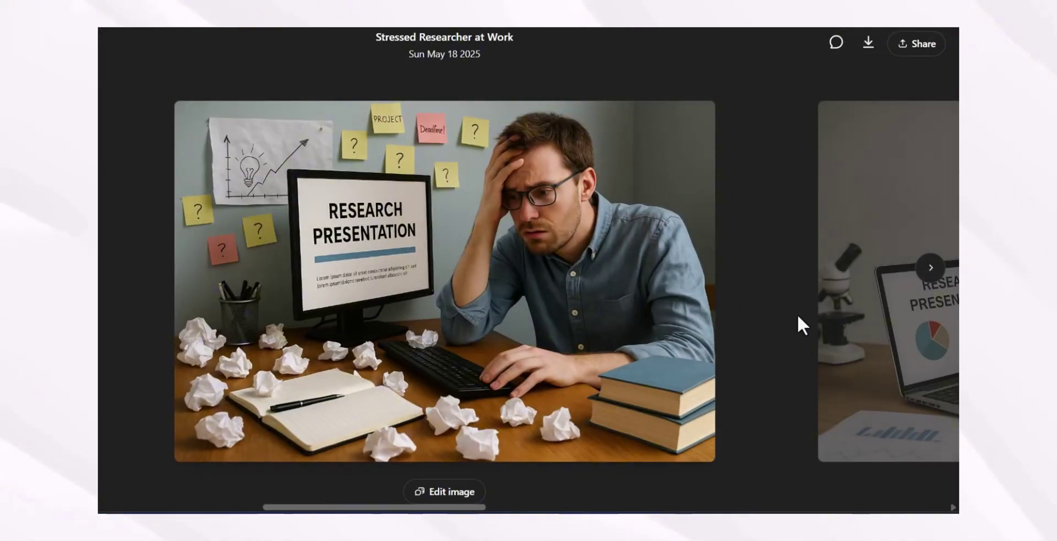
{"action": "left_click", "coordinate": [931, 270]}
{"action": "left_click", "coordinate": [931, 269]}
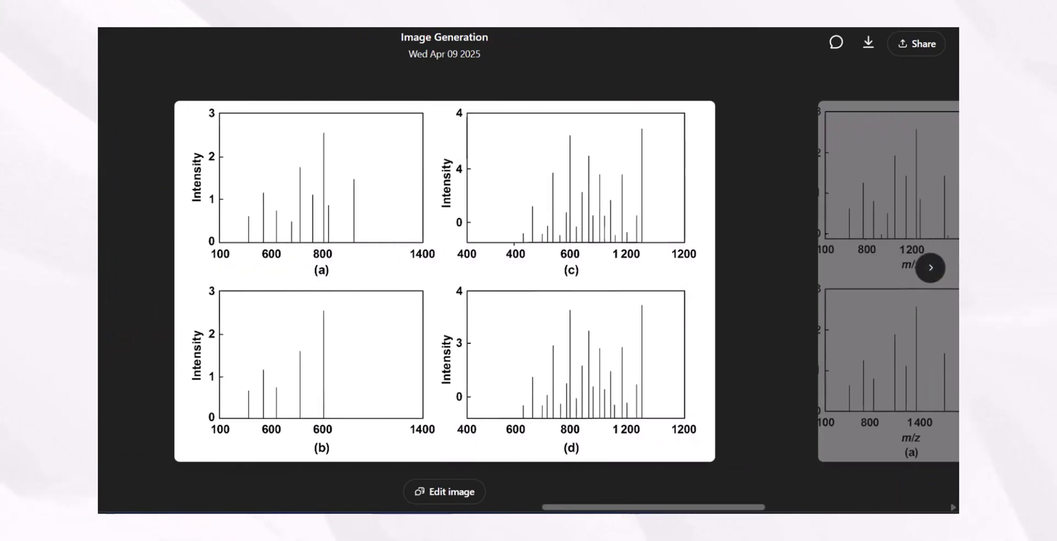
{"action": "key", "text": "Escape"}
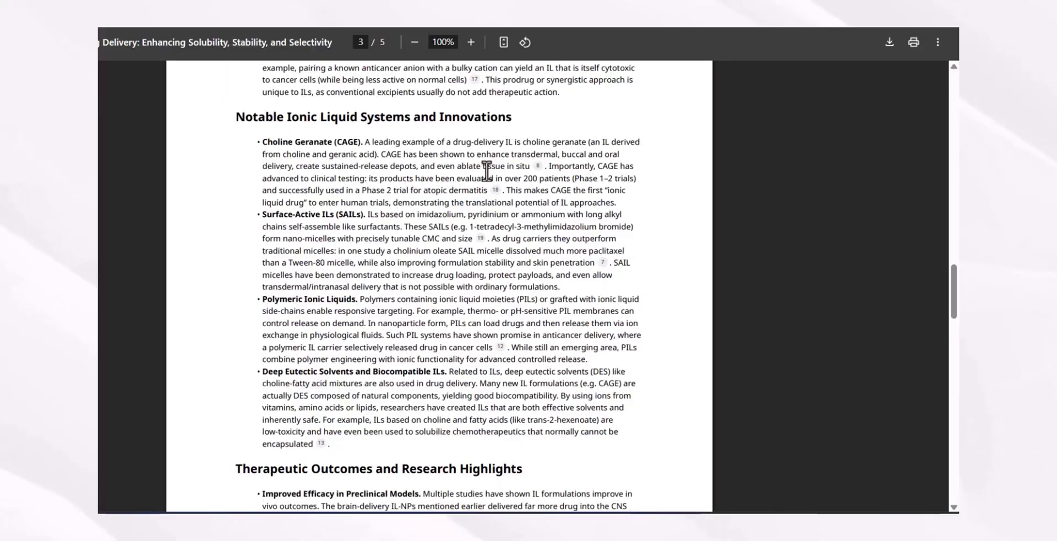
- Look back through the ChatGPT report PDF from the notable ionic liquid systems section to the title page
{"action": "scroll", "coordinate": [487, 171], "scroll_direction": "up", "scroll_amount": 15}
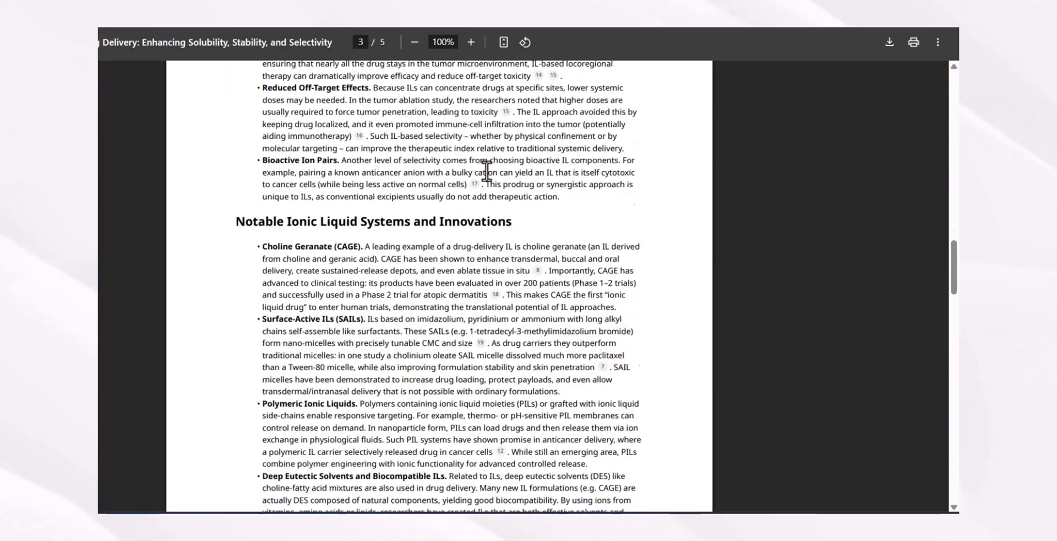
{"action": "scroll", "coordinate": [487, 171], "scroll_direction": "up", "scroll_amount": 5}
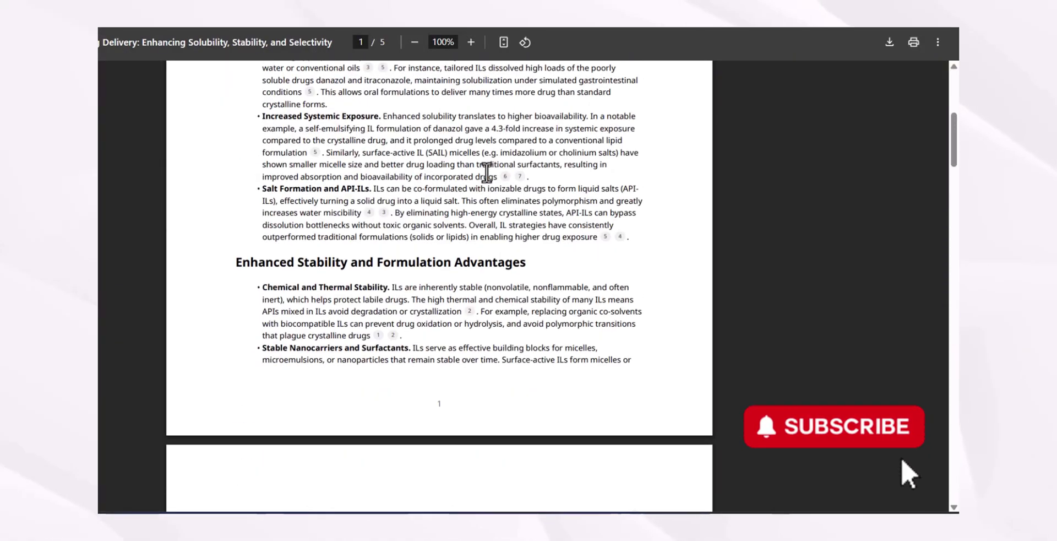
{"action": "scroll", "coordinate": [487, 172], "scroll_direction": "up", "scroll_amount": 5}
{"action": "scroll", "coordinate": [487, 171], "scroll_direction": "up", "scroll_amount": 2}
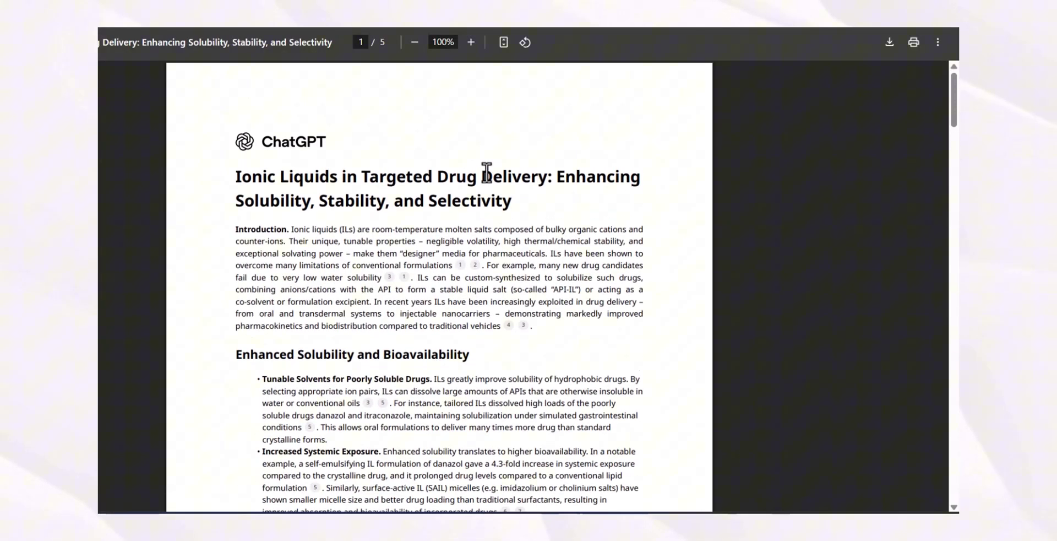